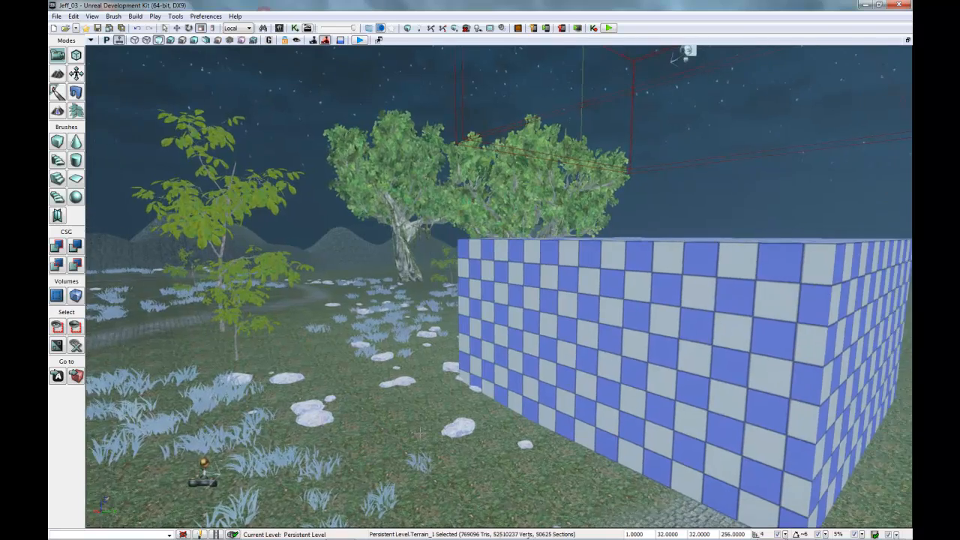
right_drag(317, 353, 316, 459)
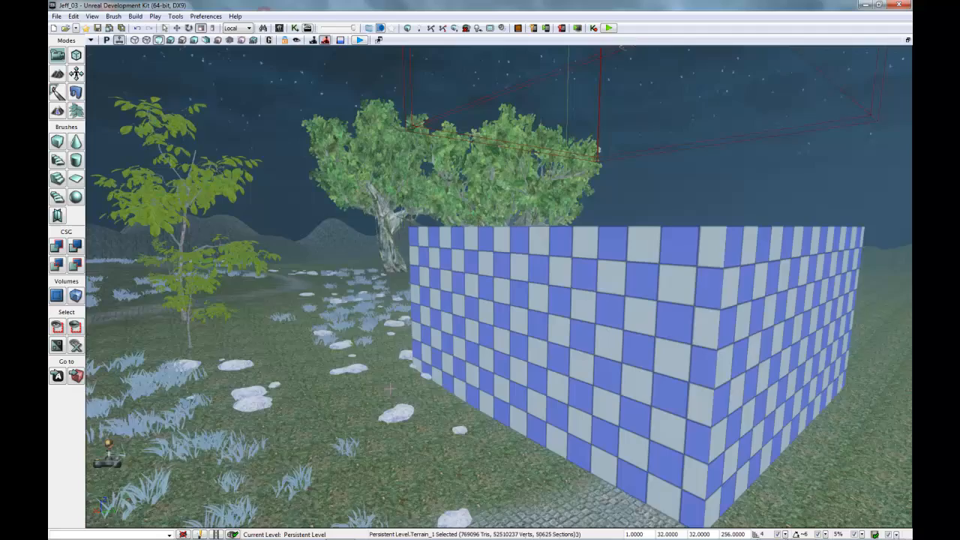
right_drag(390, 388, 516, 380)
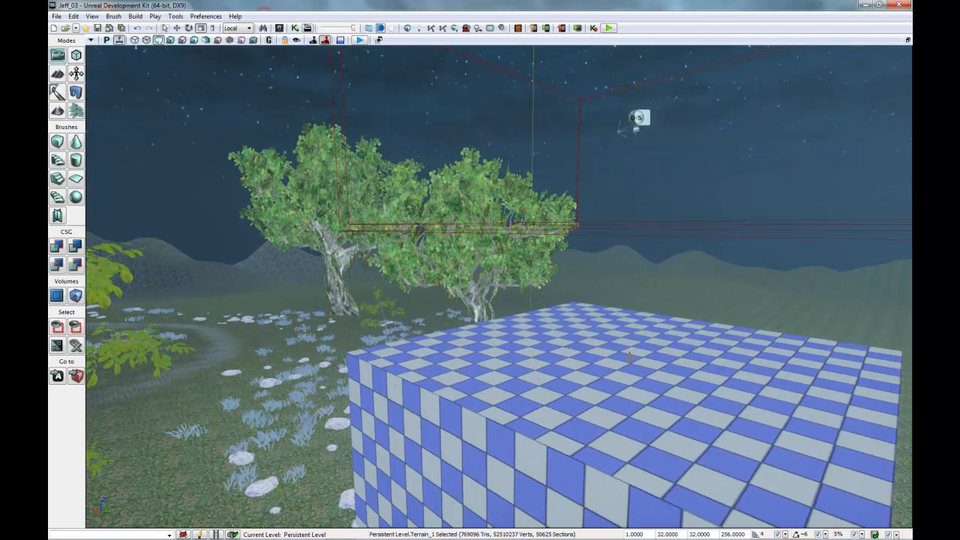
right_drag(568, 416, 539, 462)
middle_drag(539, 463, 592, 411)
middle_drag(694, 371, 627, 351)
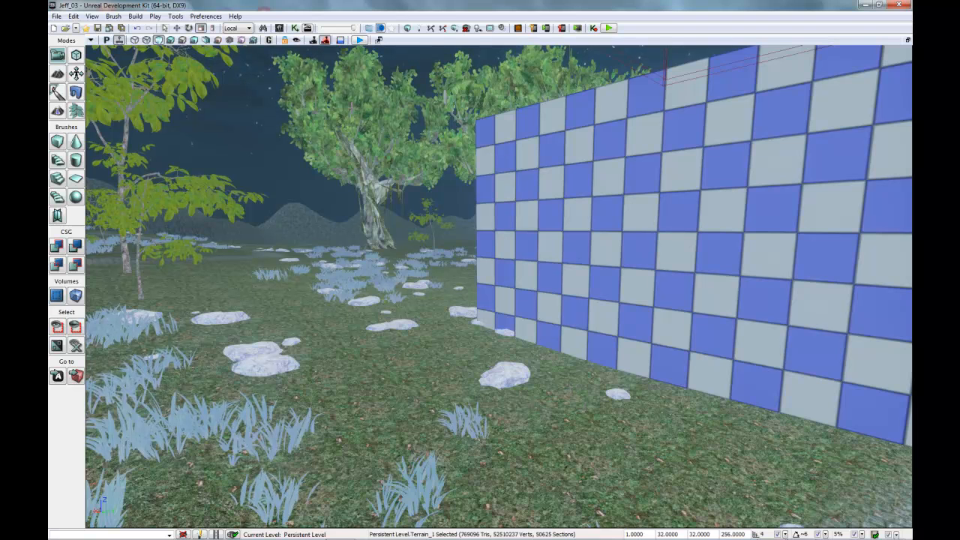
Place a UTJumpPad from the Navigation actor classes on the grass beside the checkered block.
click(279, 28)
drag(712, 89, 313, 55)
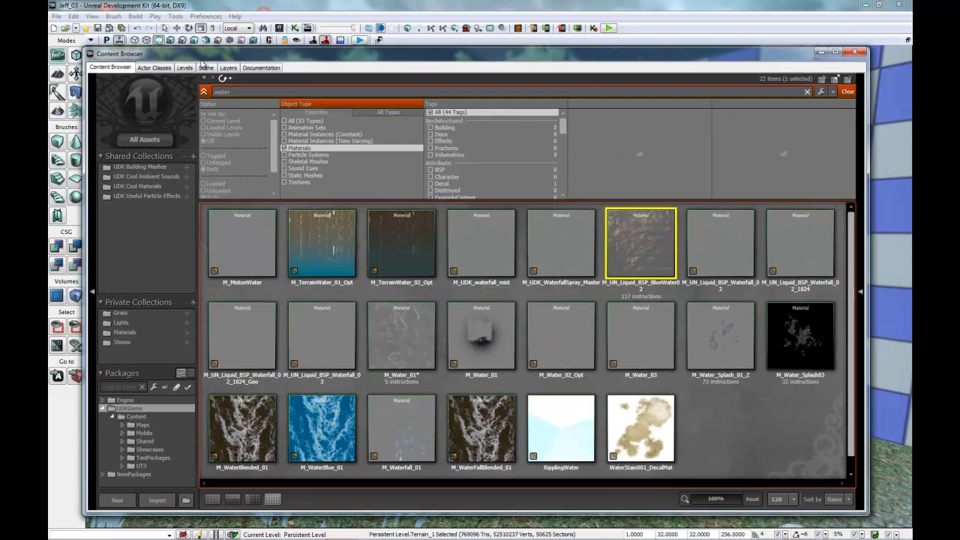
click(154, 67)
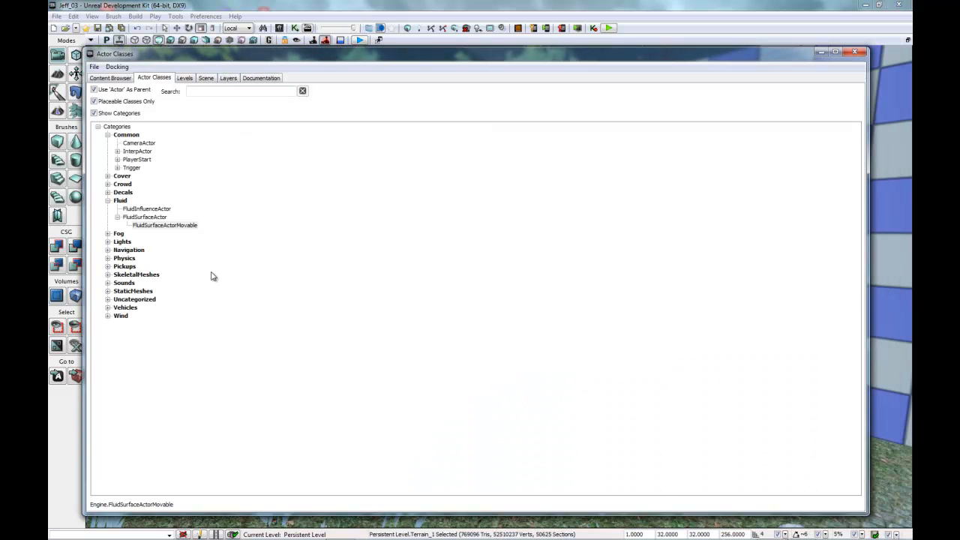
click(109, 252)
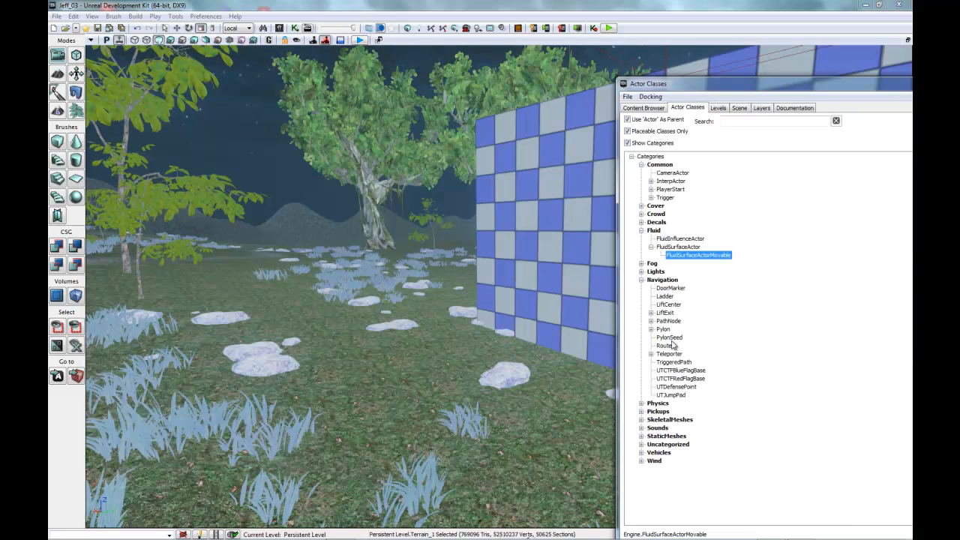
click(671, 395)
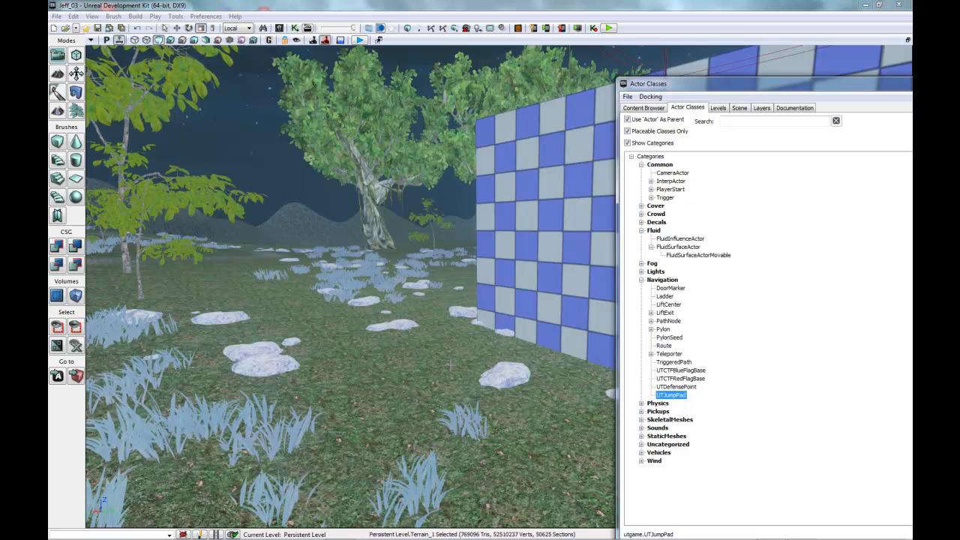
right_click(475, 354)
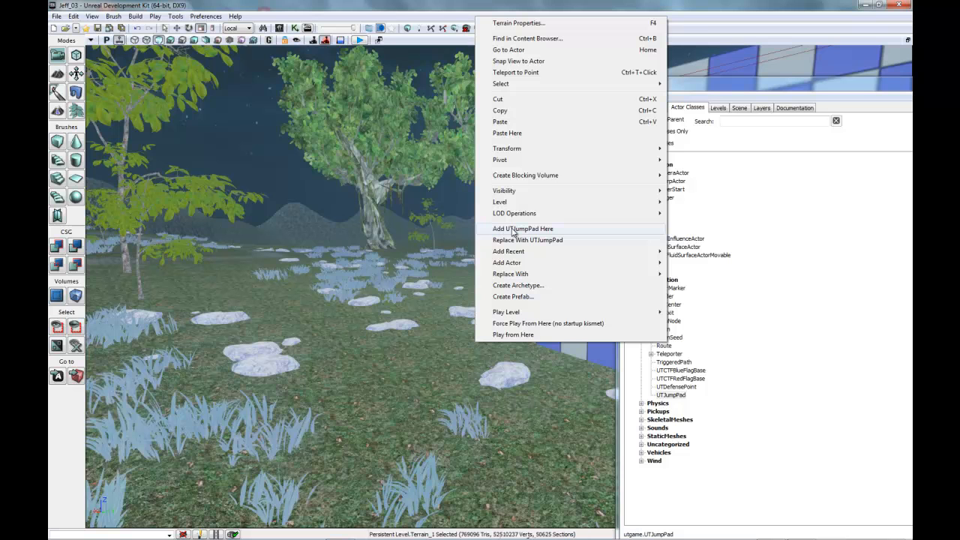
click(513, 229)
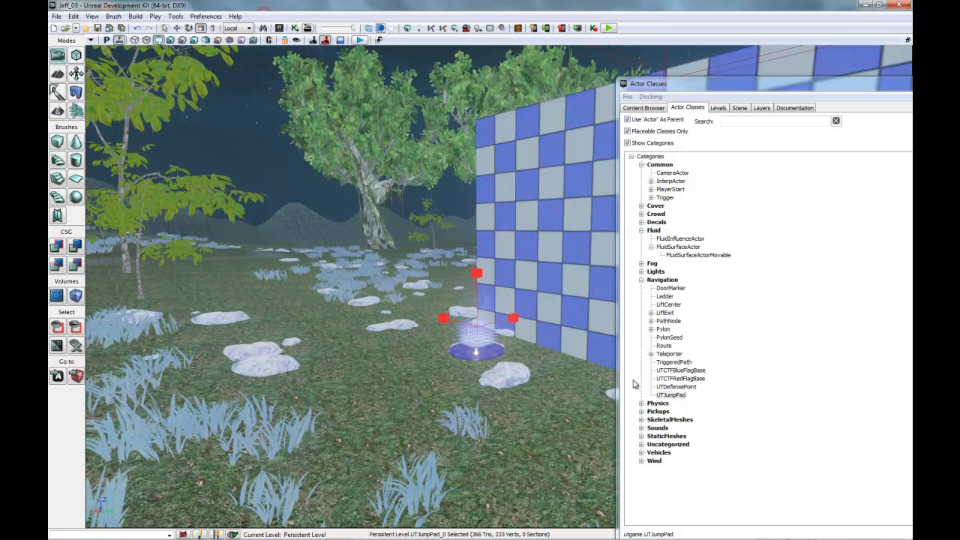
drag(790, 92, 253, 113)
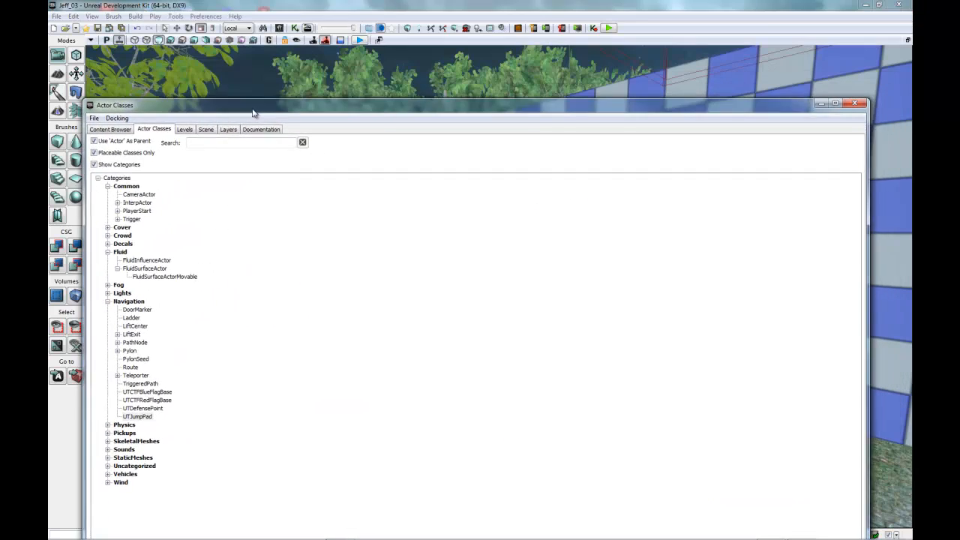
click(855, 103)
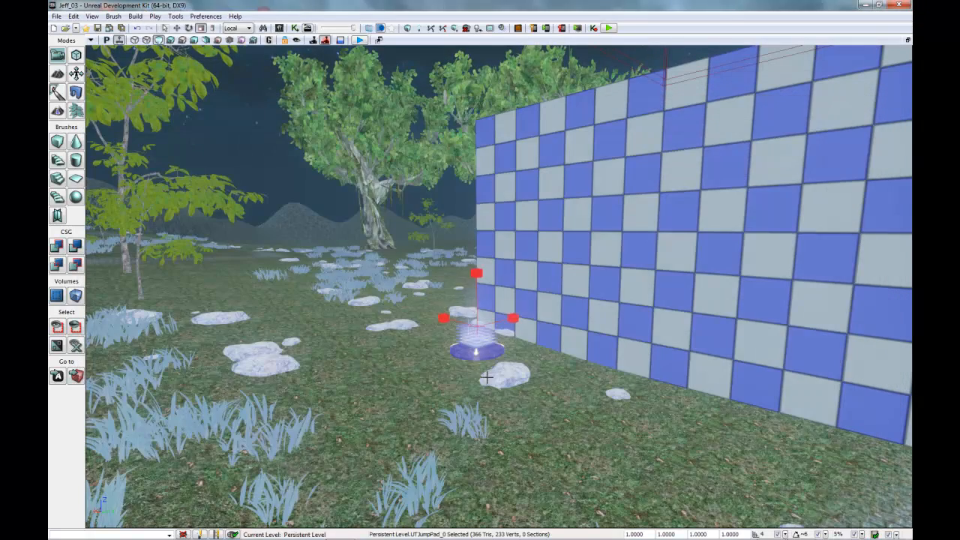
click(563, 377)
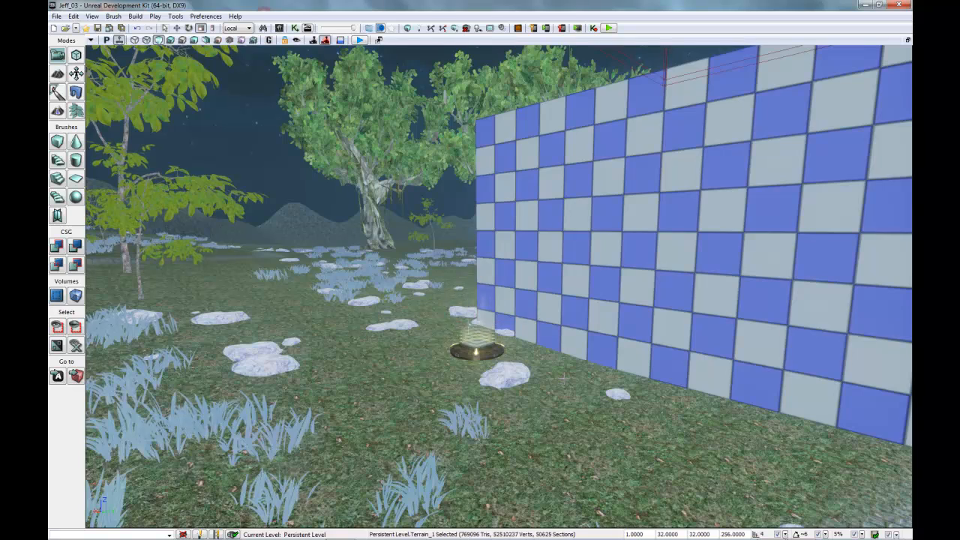
Add a PathNode actor on the top surface of the checkered block as a landing point.
scroll(565, 377, up, 2)
middle_drag(635, 368, 700, 306)
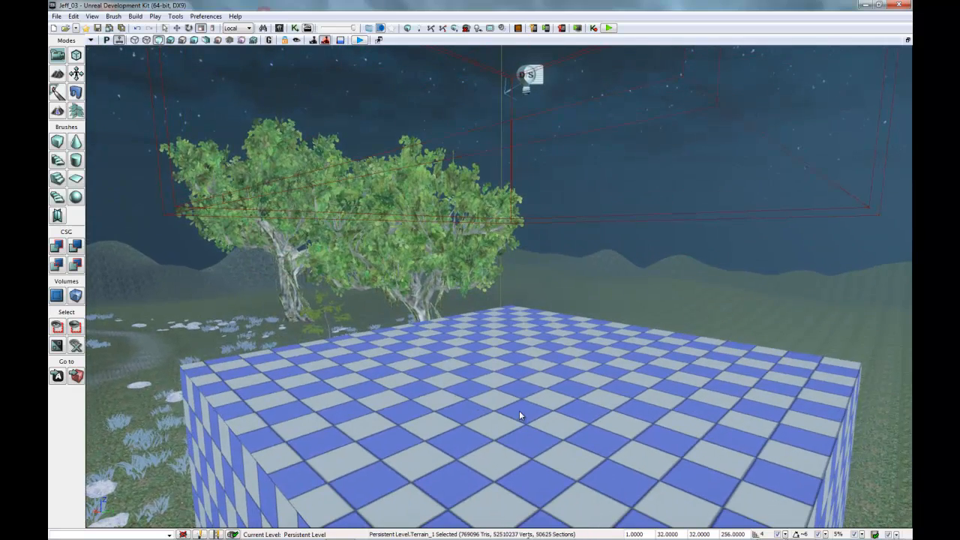
right_click(519, 410)
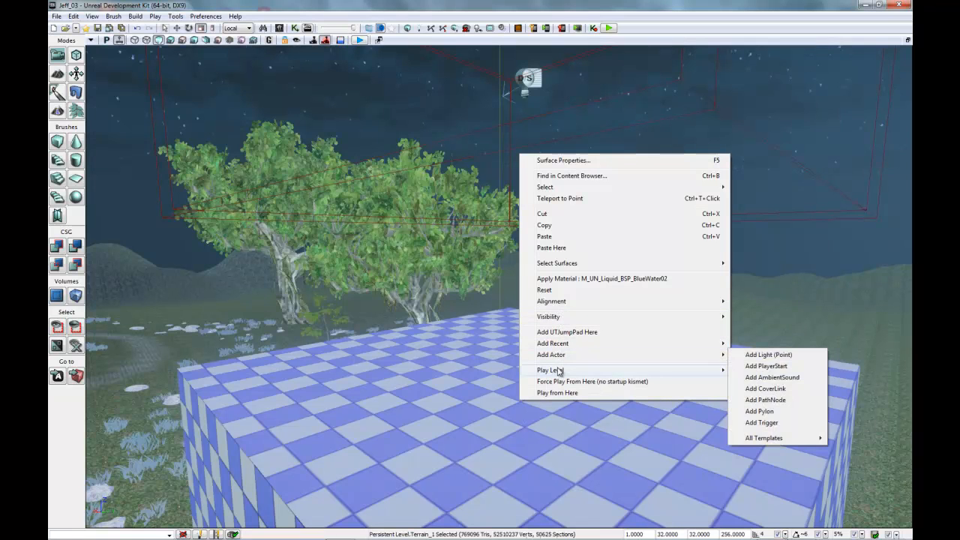
mouse_move(559, 356)
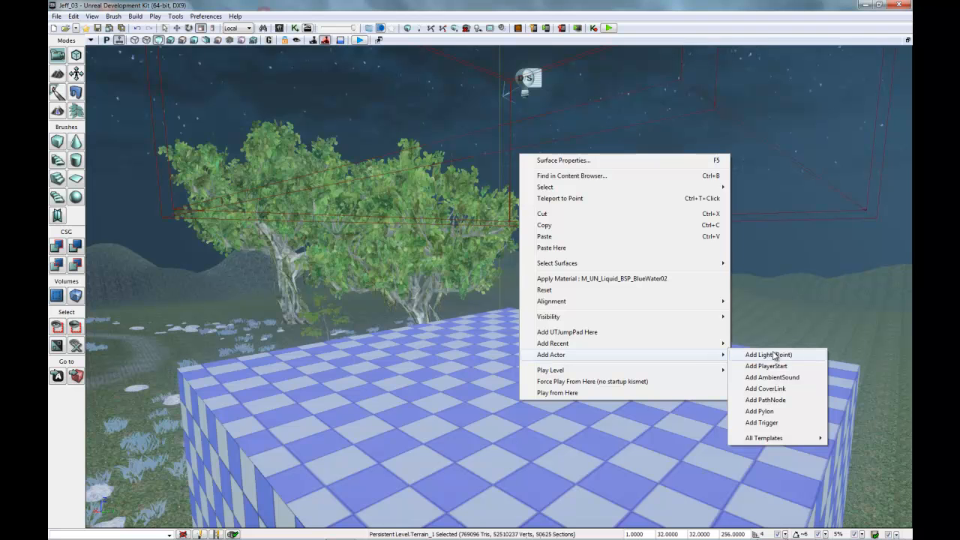
click(769, 401)
Look up the path node's name in its properties and set the jump pad's Jump Target to PathNode_0.
scroll(511, 430, down, 2)
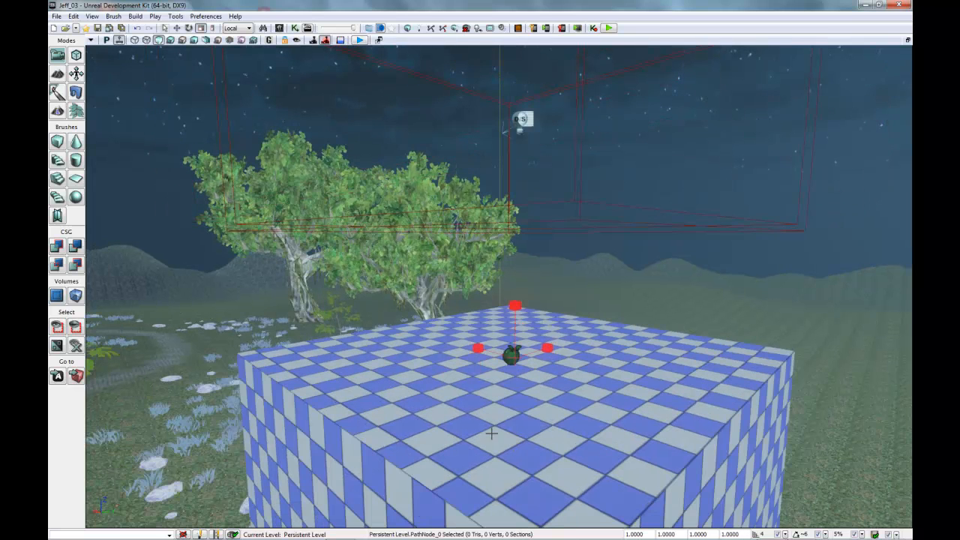
drag(552, 426, 513, 480)
mouse_move(513, 479)
middle_down()
mouse_move(498, 484)
mouse_move(515, 495)
middle_up()
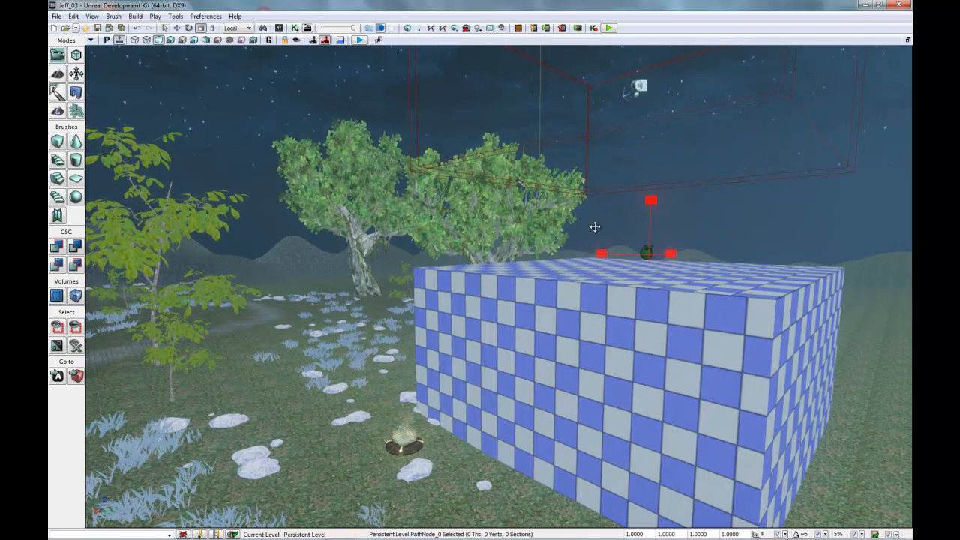
double_click(647, 252)
drag(162, 54, 204, 60)
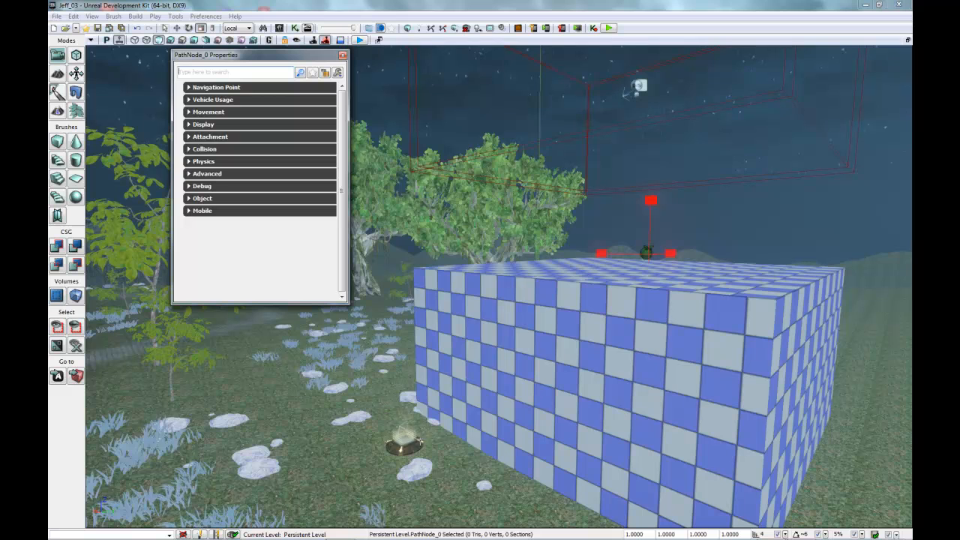
click(405, 441)
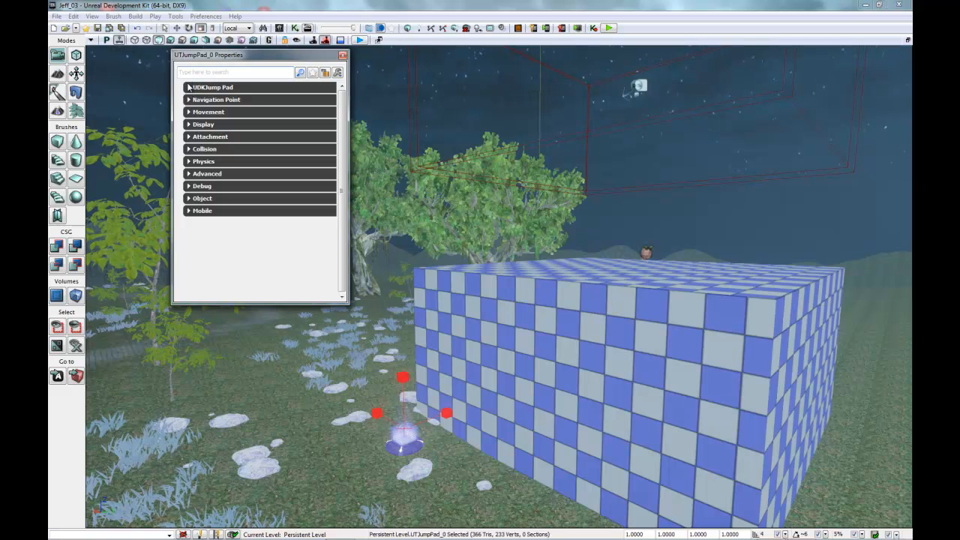
click(189, 88)
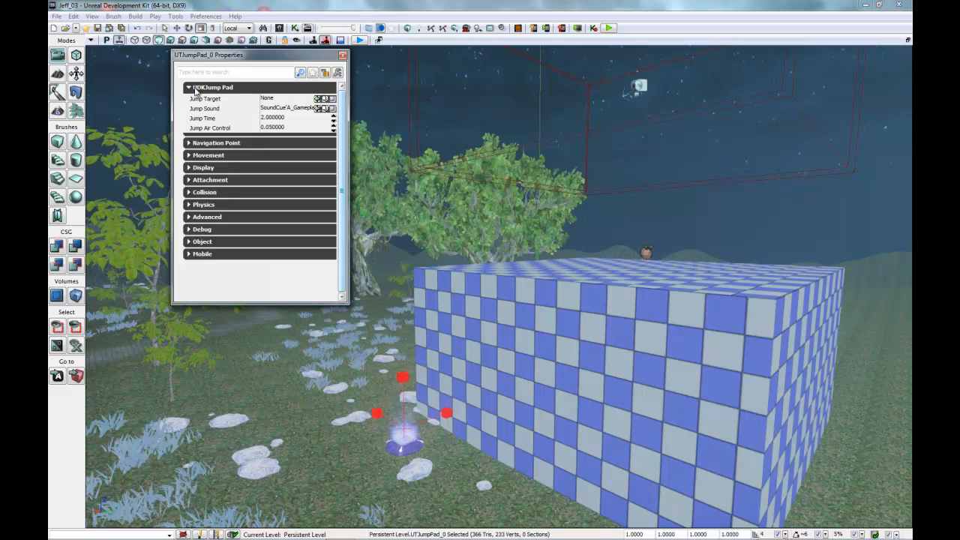
click(285, 99)
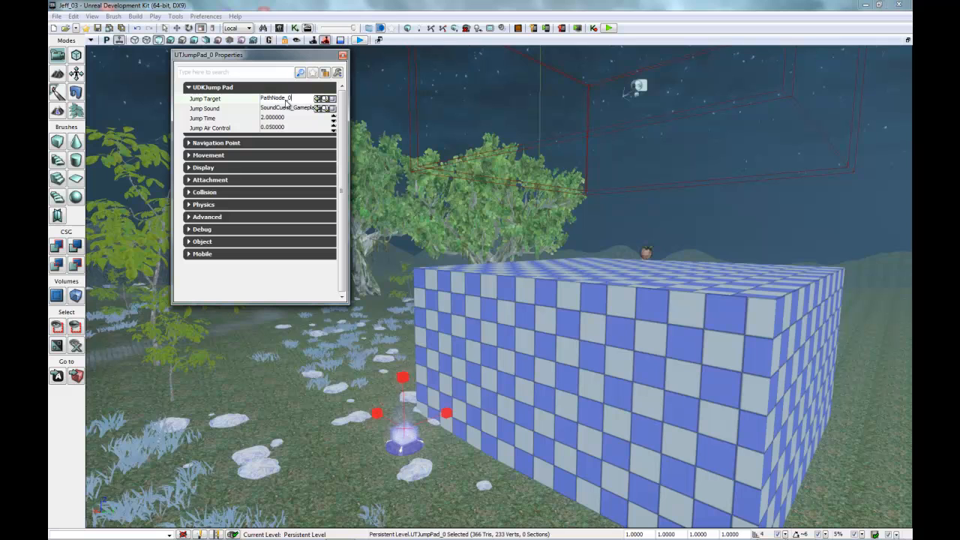
key(Return)
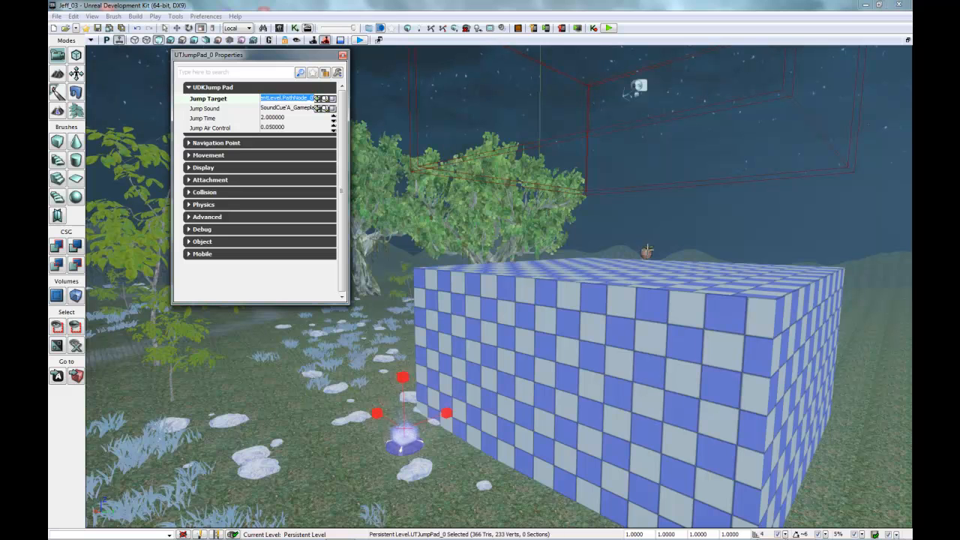
click(343, 55)
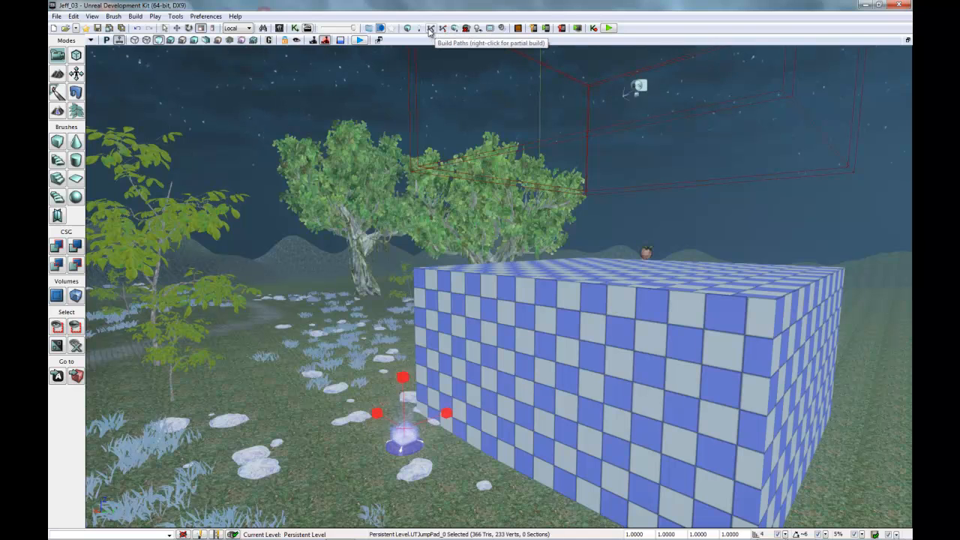
Build the level's paths and dismiss the Map Check report.
click(430, 28)
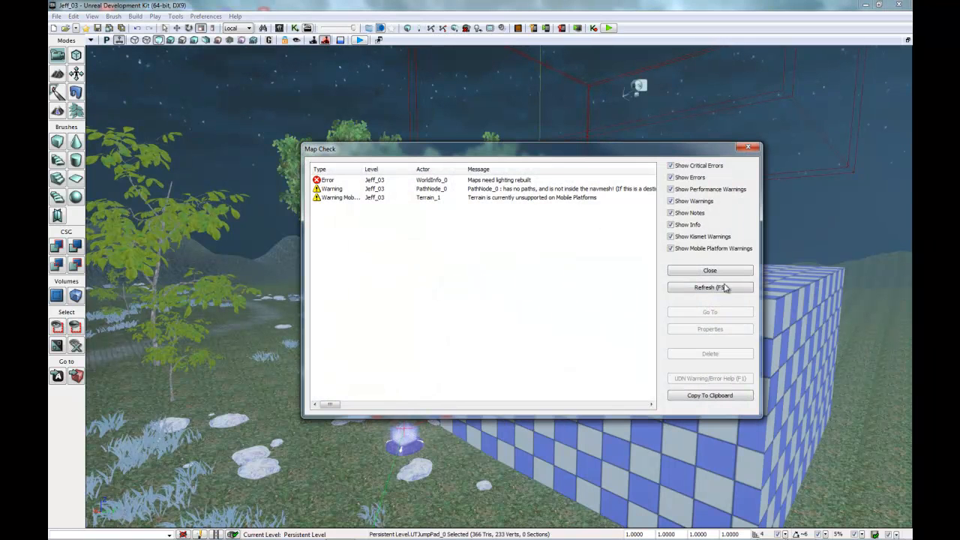
click(711, 272)
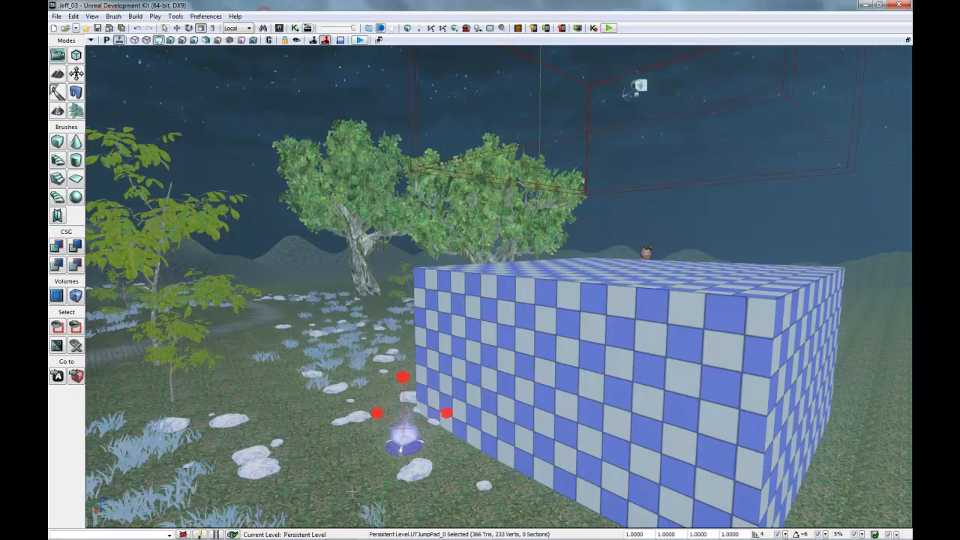
Play the level from the grass near the jump pad, test jumping onto the block, and exit the preview.
right_click(336, 472)
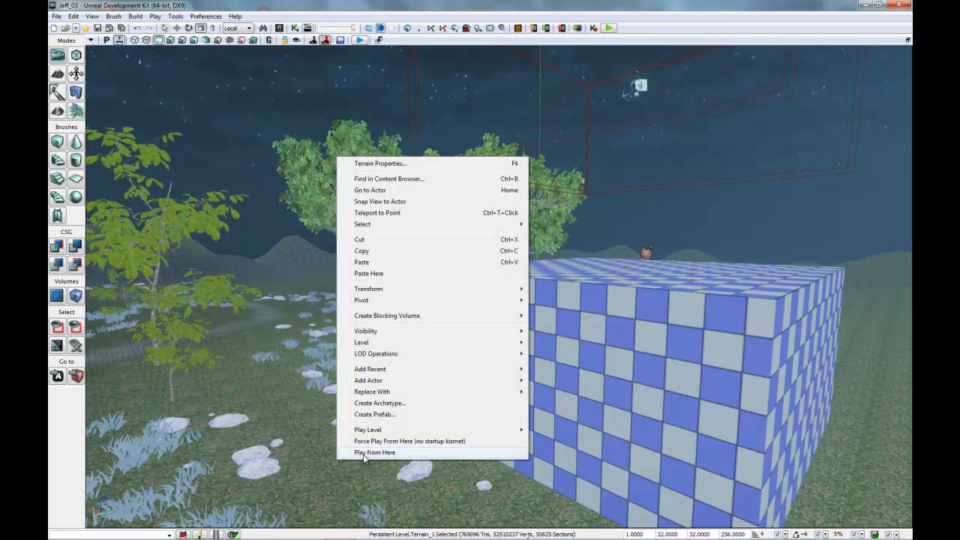
click(375, 453)
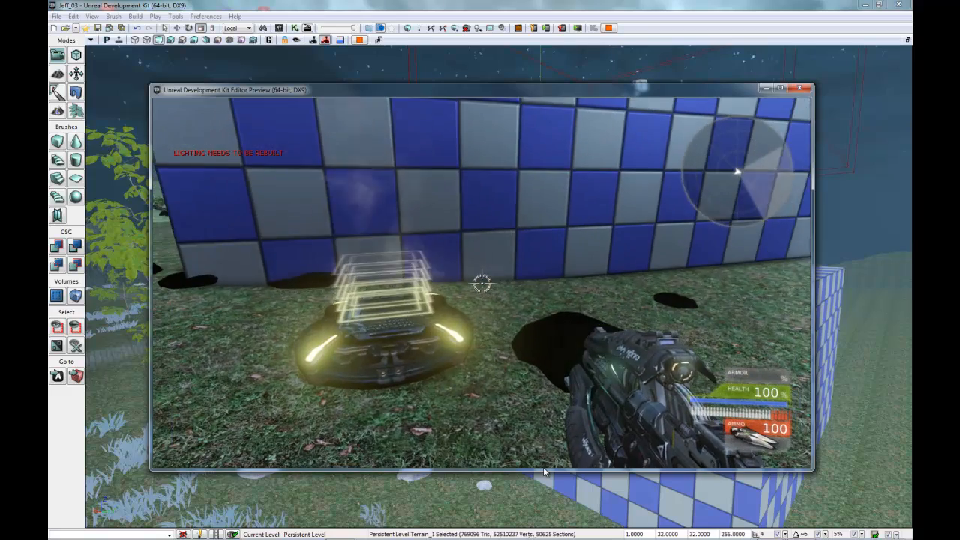
key(w)
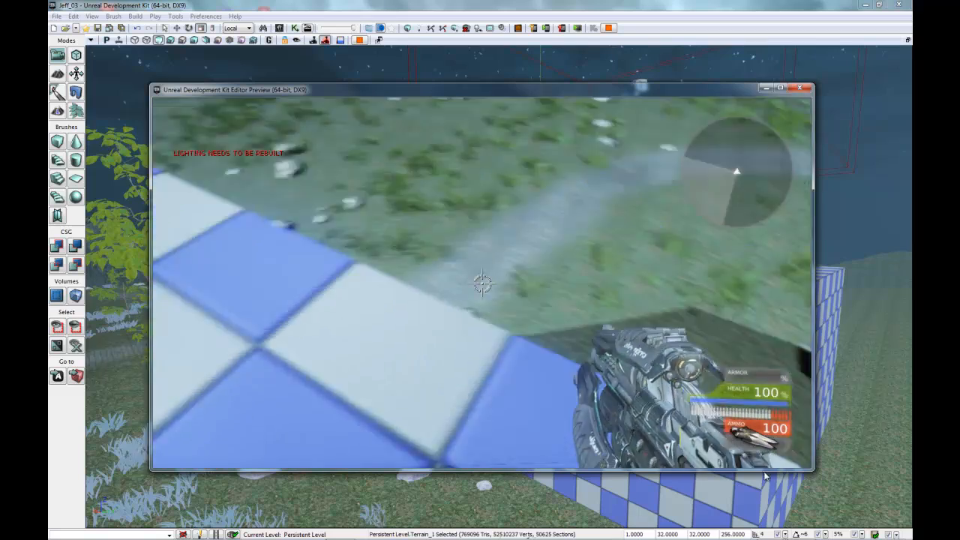
key(w)
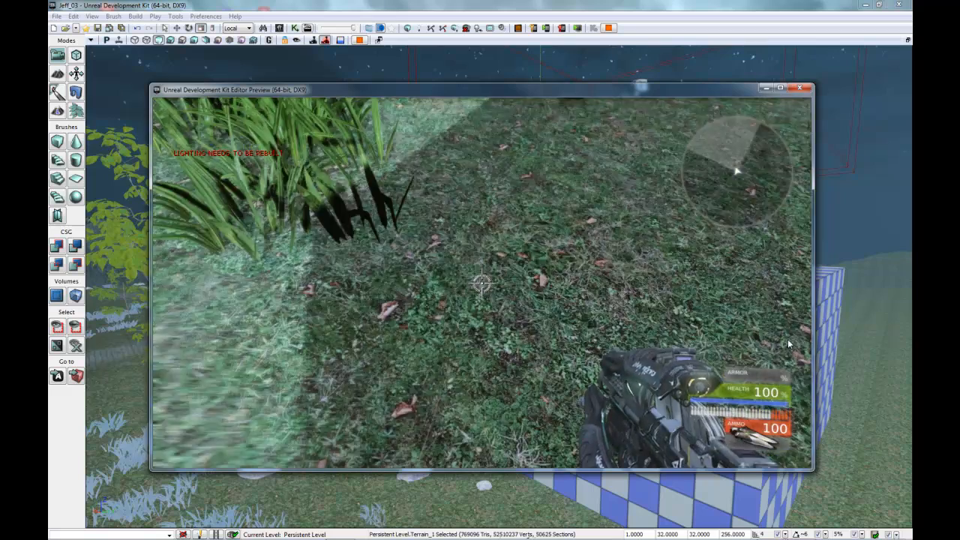
key(w)
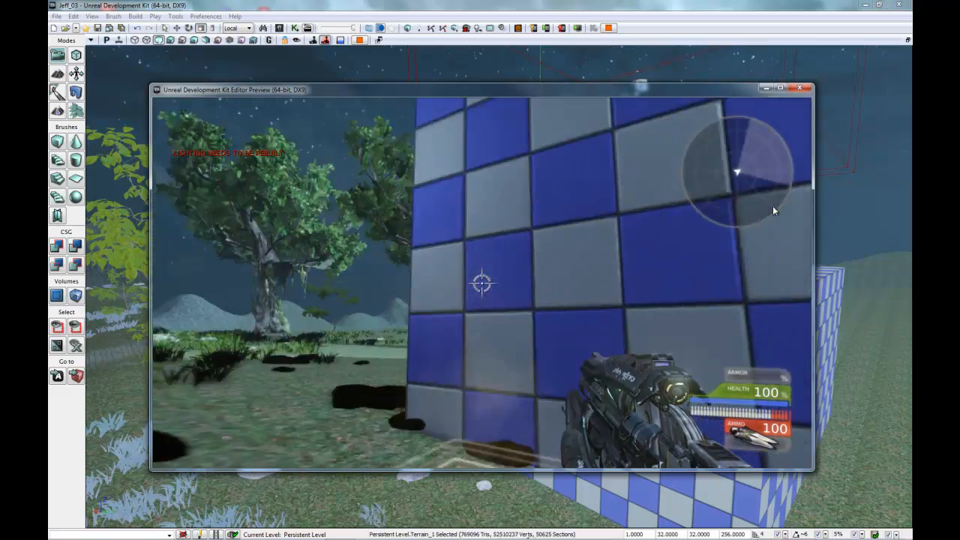
key(w)
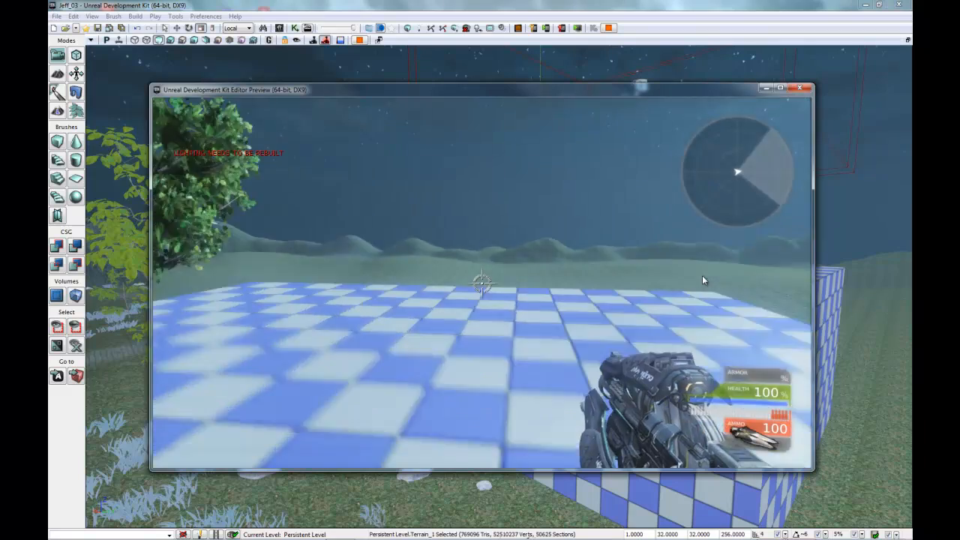
key(w)
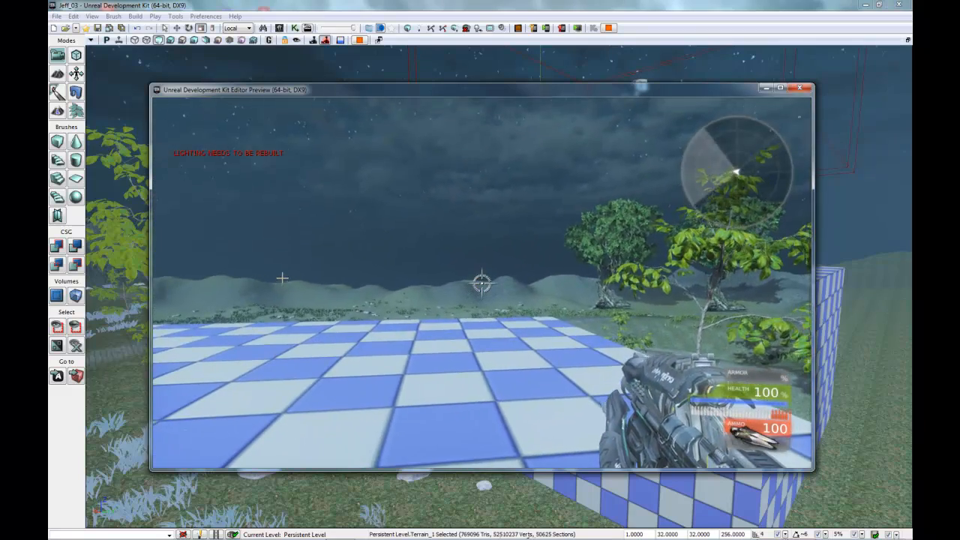
key(Escape)
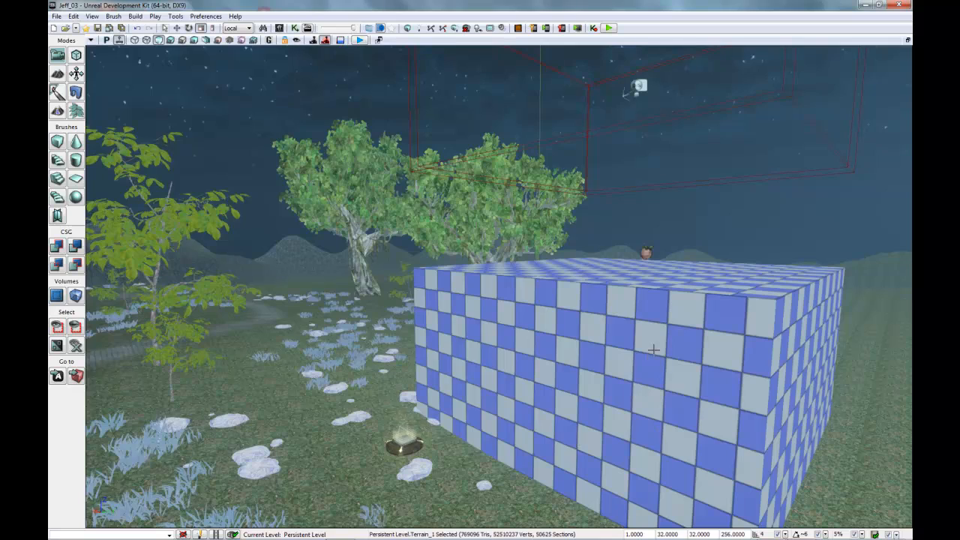
right_drag(658, 270, 675, 306)
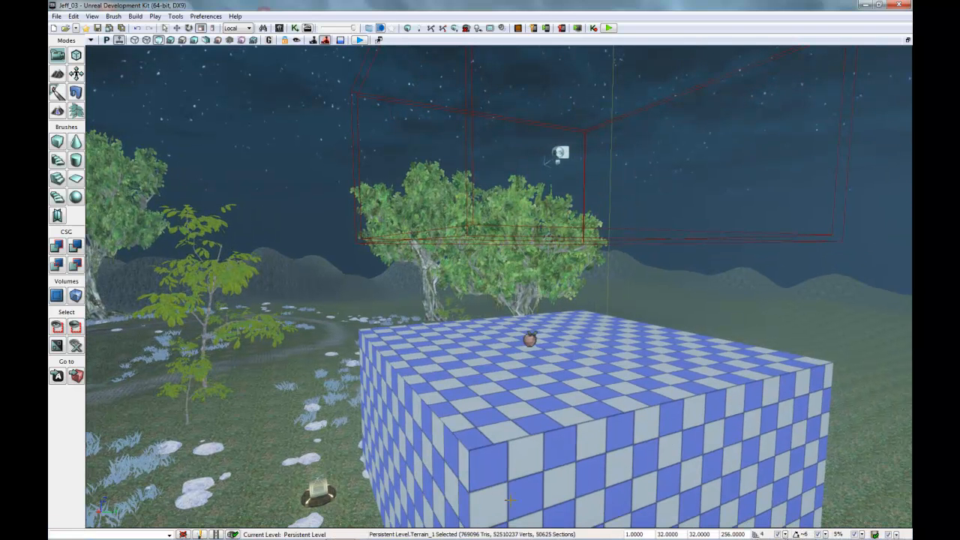
mouse_move(433, 537)
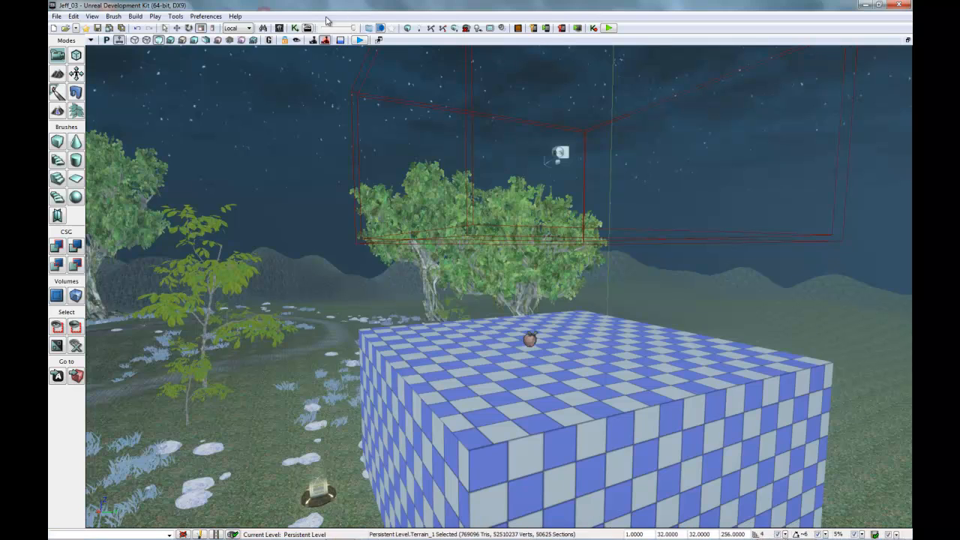
Add a UTWeaponPickupFactory actor on the top surface of the checkered block beside the path node, and close the actor browser.
click(280, 28)
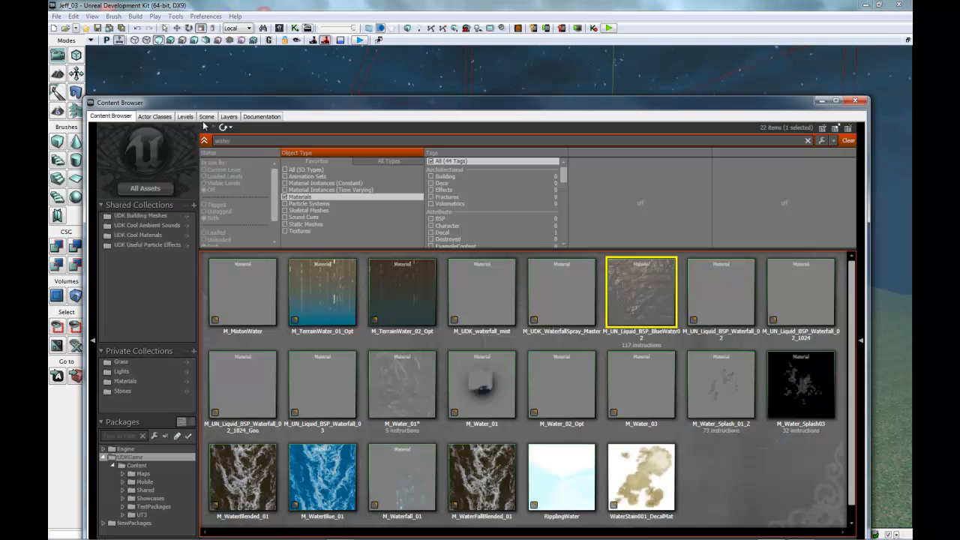
click(153, 117)
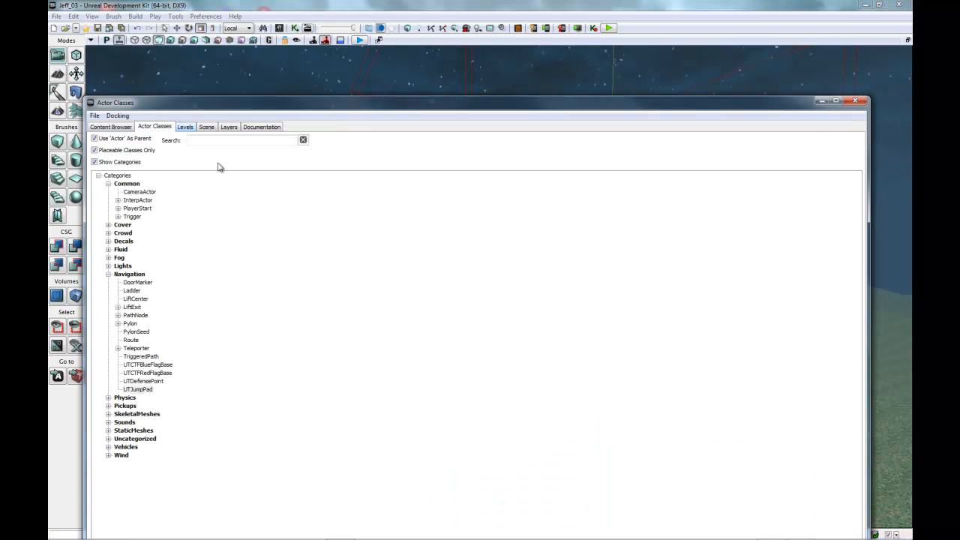
click(109, 406)
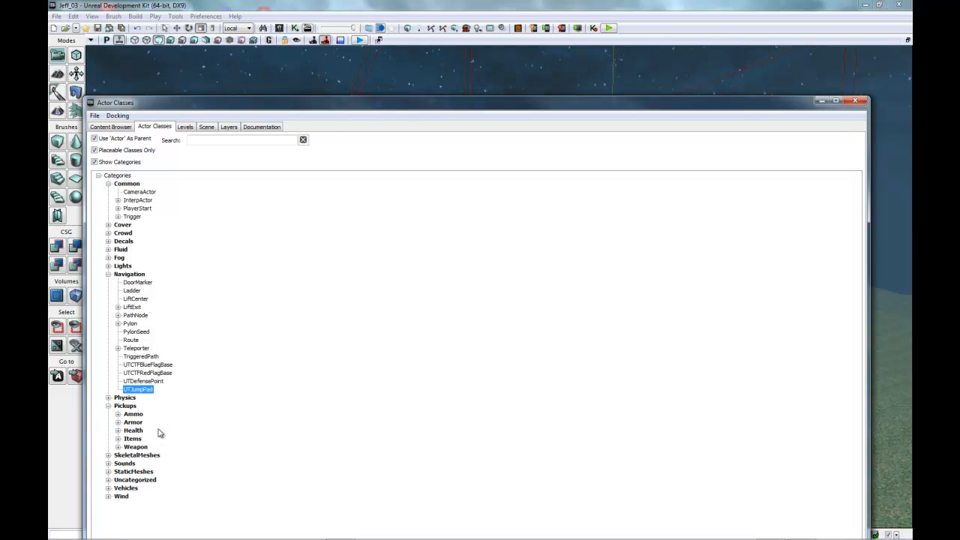
click(120, 447)
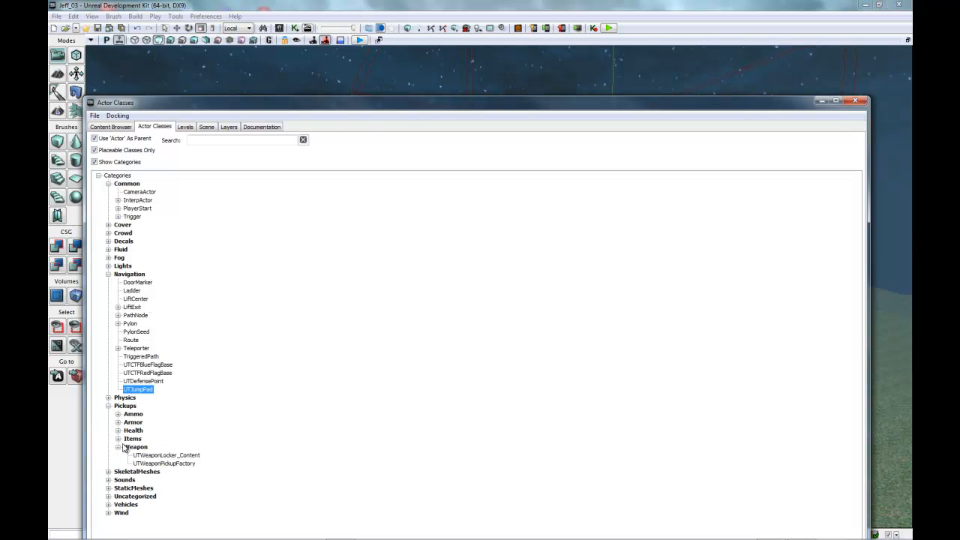
click(173, 464)
drag(312, 110, 836, 44)
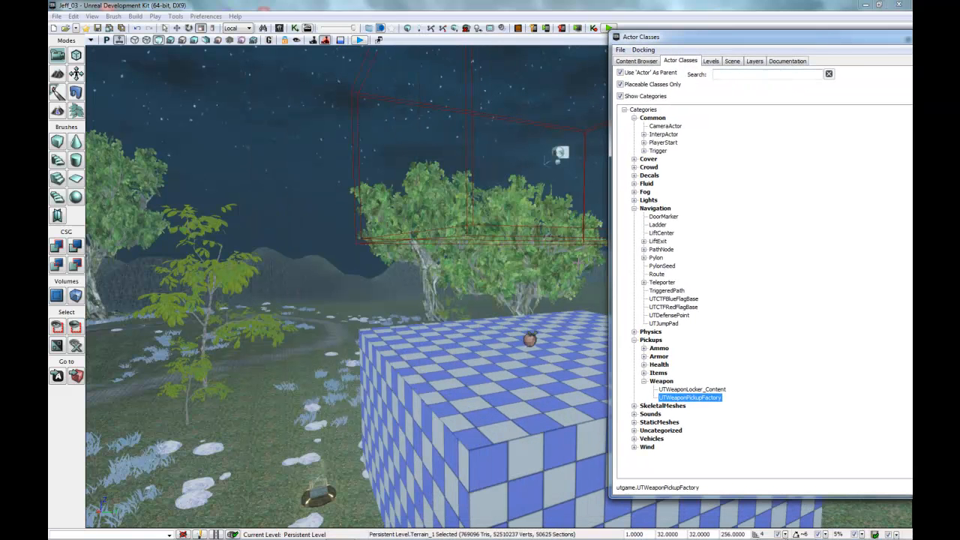
right_click(555, 353)
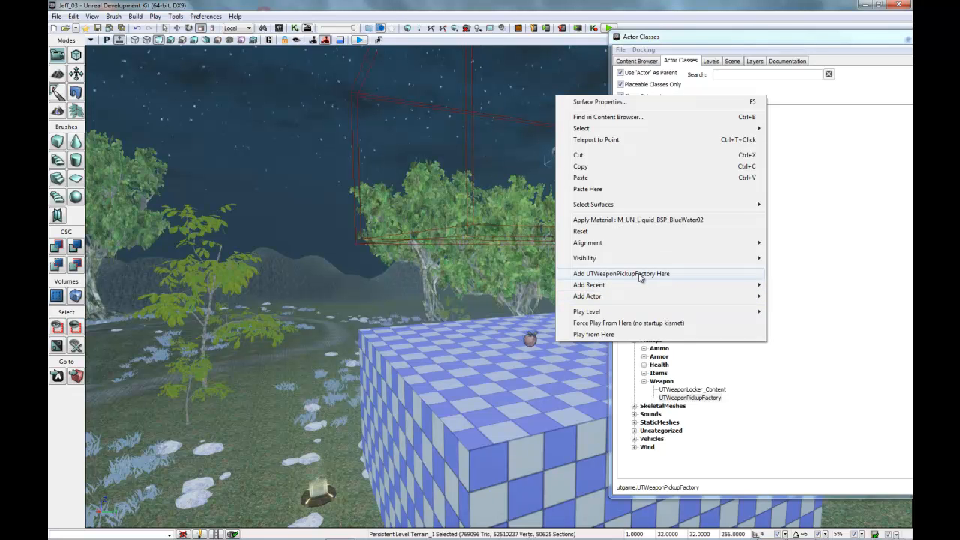
click(640, 274)
drag(732, 36, 100, 50)
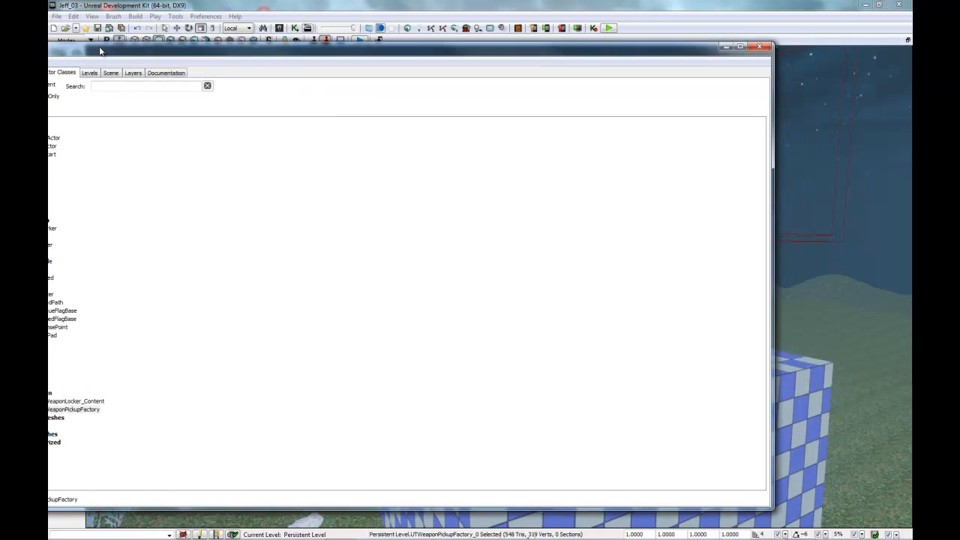
click(760, 46)
Set the weapon pickup factory's Weapon Pickup Class to UTWeap_RocketLauncher and rebuild the level's paths.
double_click(557, 348)
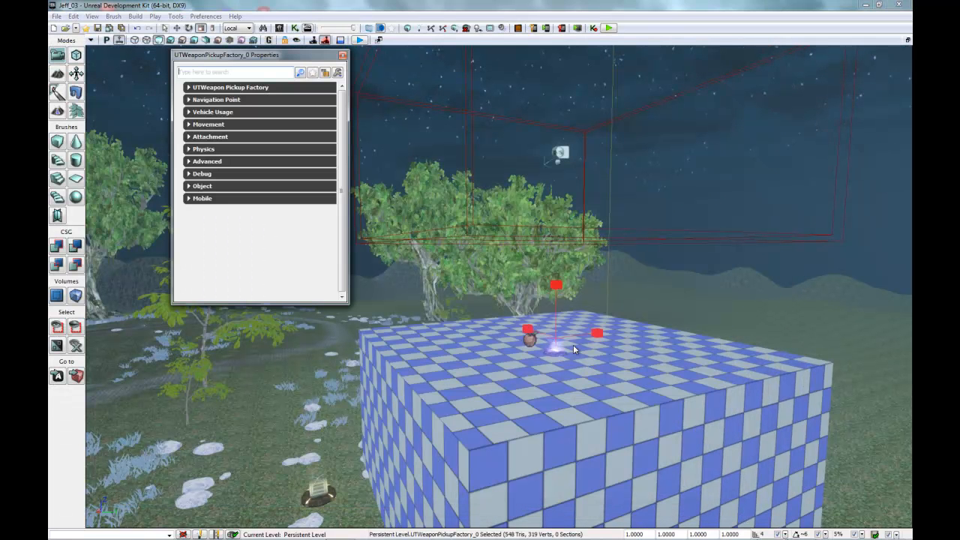
click(195, 88)
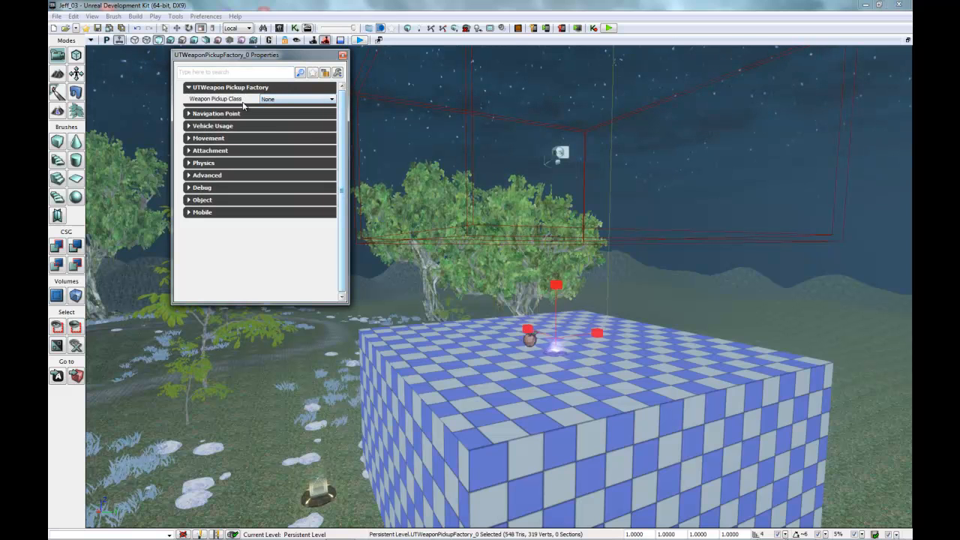
click(332, 100)
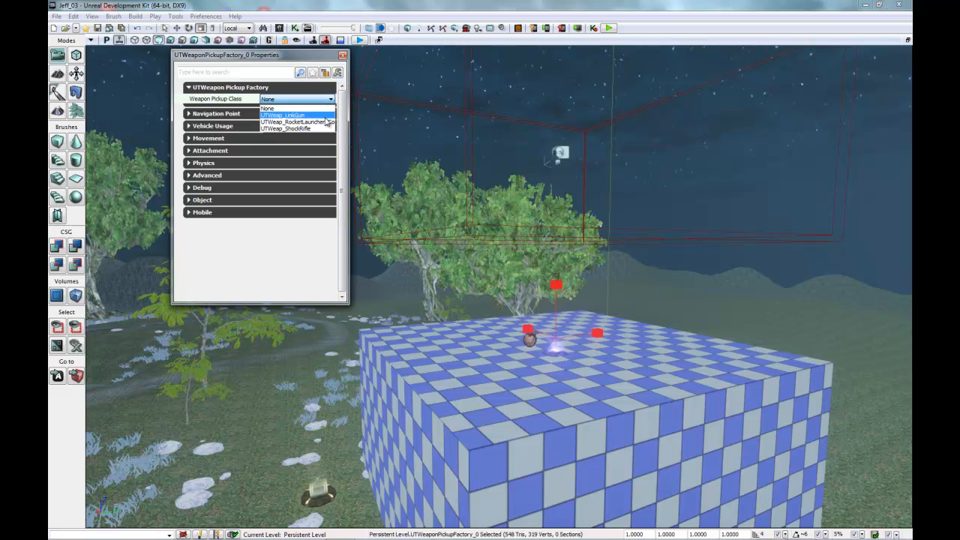
click(308, 122)
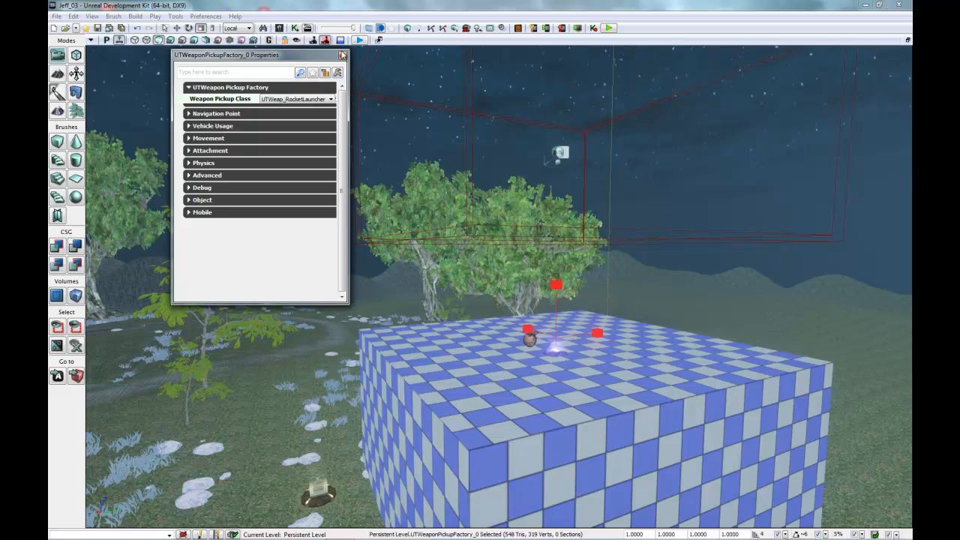
click(343, 56)
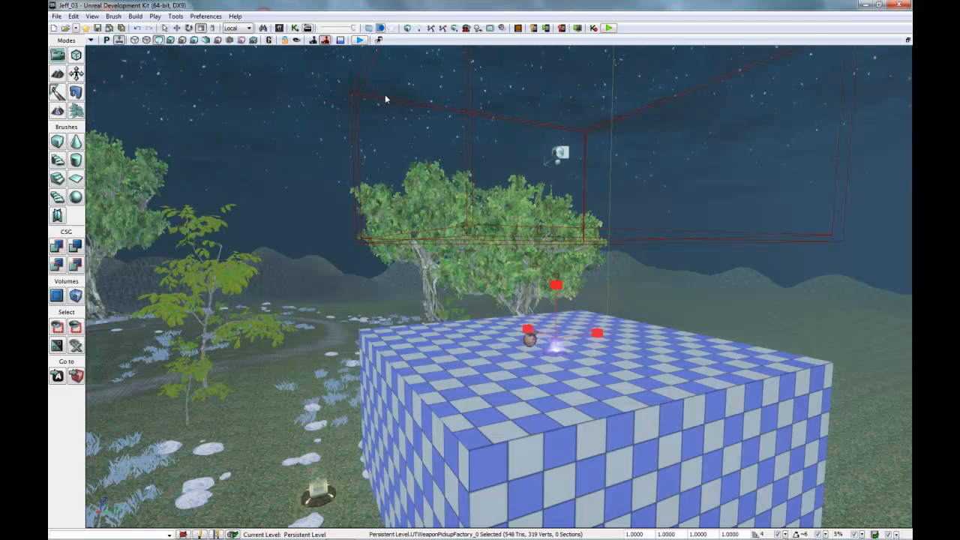
click(431, 29)
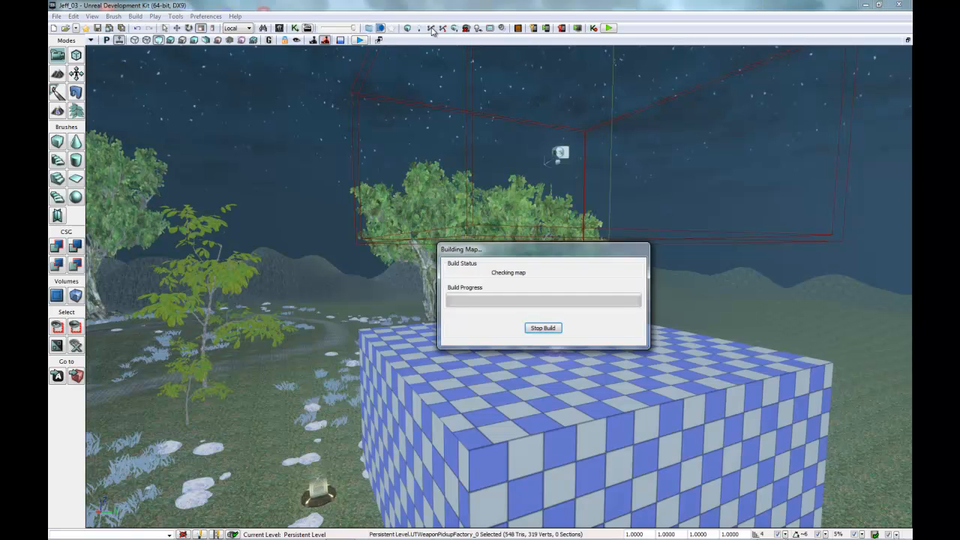
click(749, 147)
Play the level from the grass near the jump pad, collect and fire the rocket launcher on the block, and exit the preview.
right_click(241, 489)
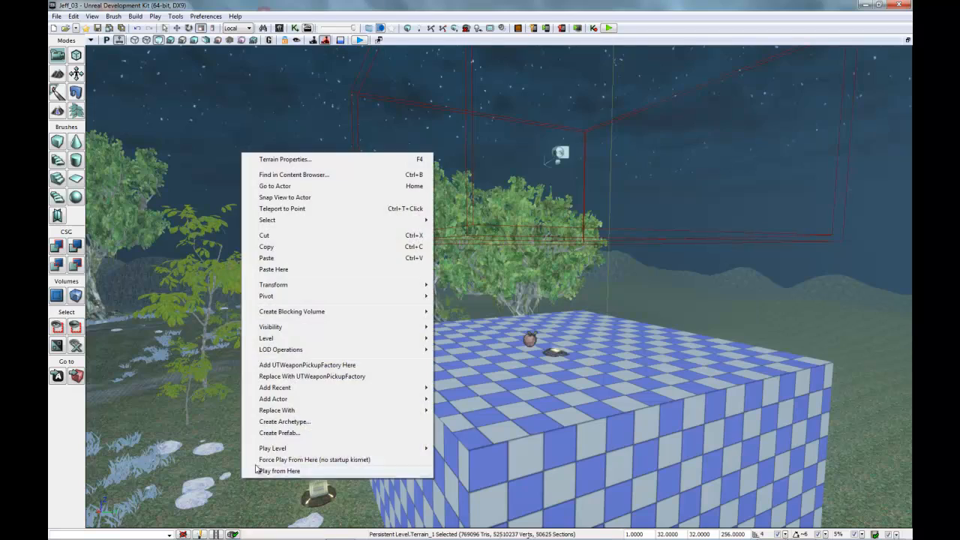
click(268, 470)
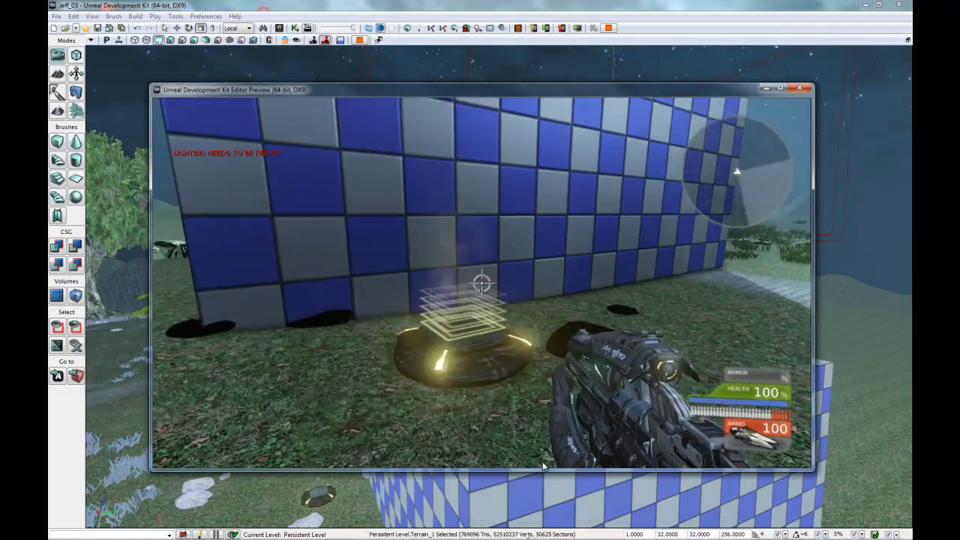
key(w)
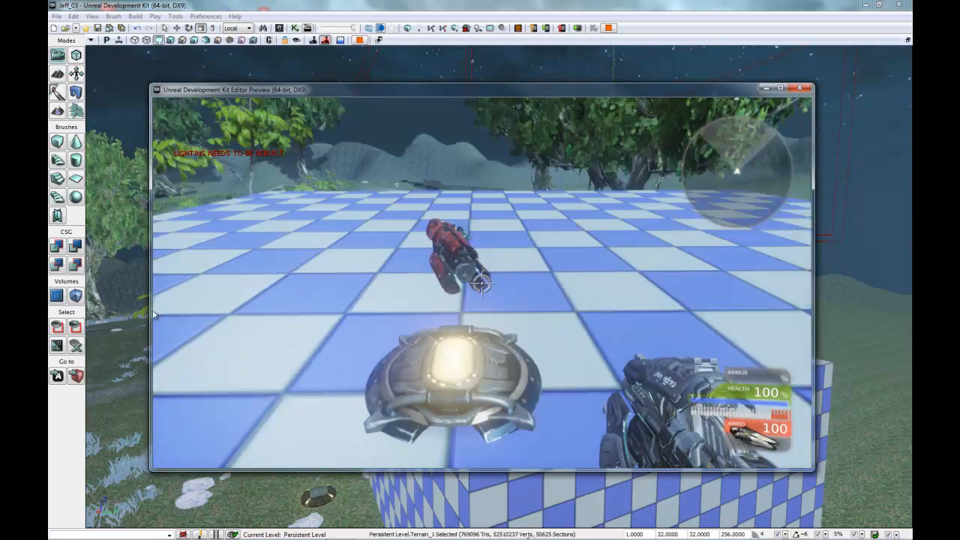
key(w)
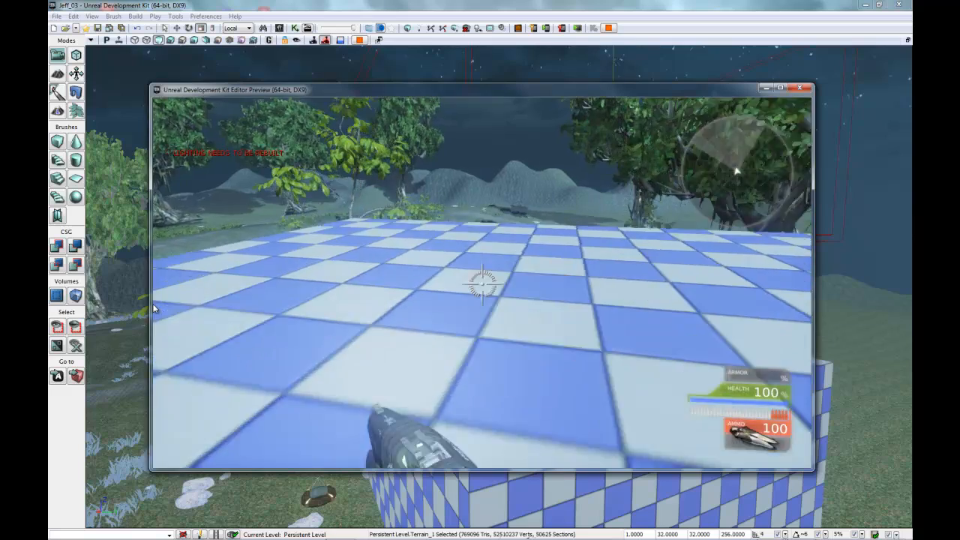
click(156, 307)
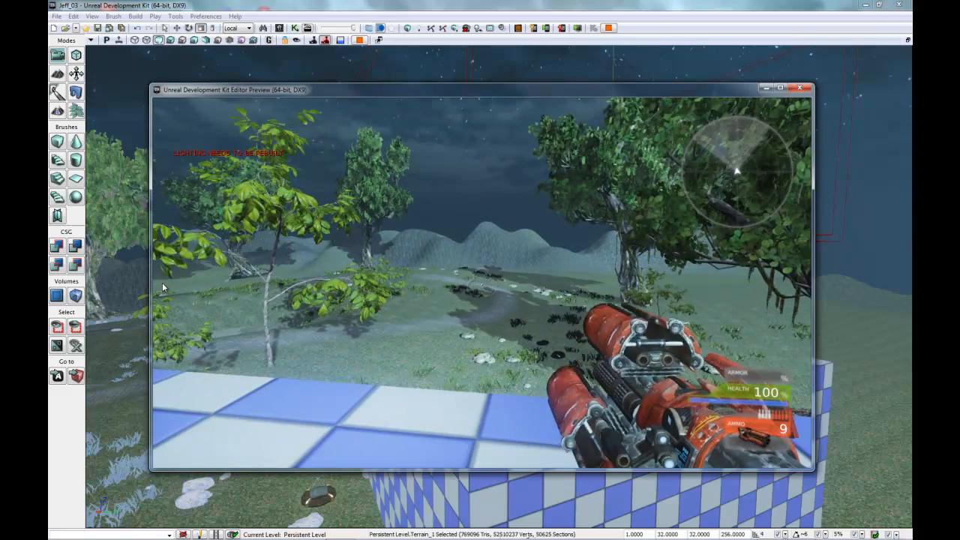
click(152, 282)
click(168, 289)
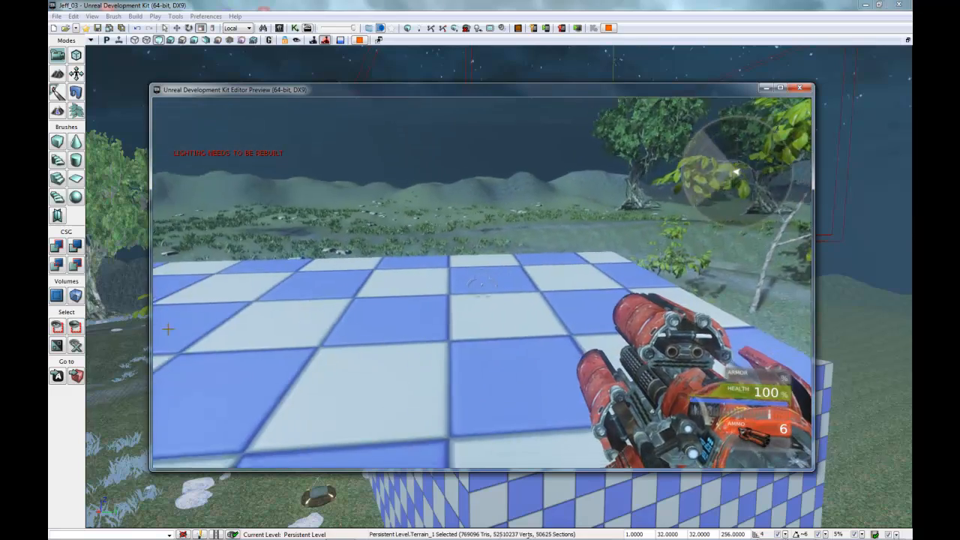
key(Escape)
Add a UTTeleporter actor from the Navigation classes on the ground in front of the checkered block.
drag(278, 416, 679, 281)
mouse_move(620, 315)
right_down()
mouse_move(620, 292)
mouse_move(620, 330)
right_up()
drag(619, 330, 642, 335)
mouse_move(641, 332)
right_down()
mouse_move(669, 346)
mouse_move(649, 330)
right_up()
drag(649, 330, 532, 295)
middle_drag(532, 294, 450, 223)
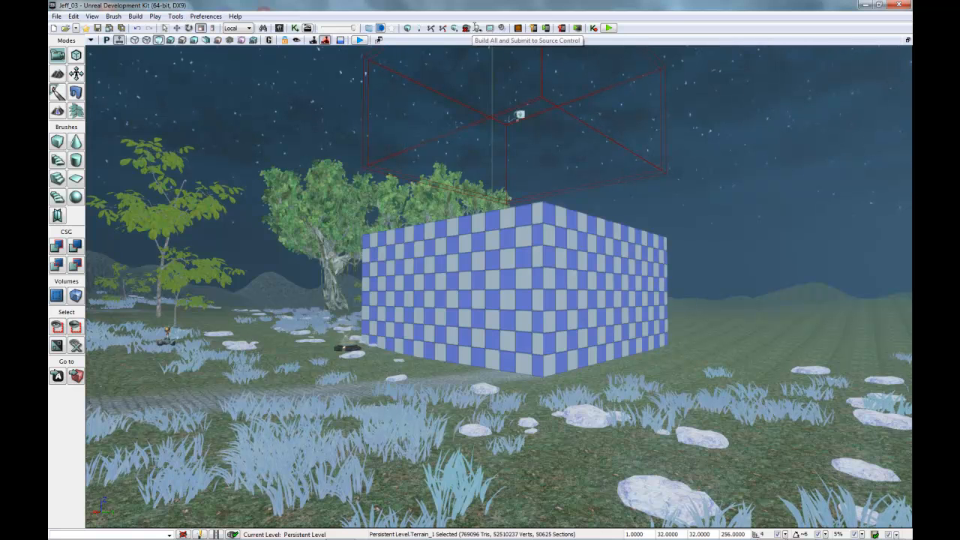
click(279, 27)
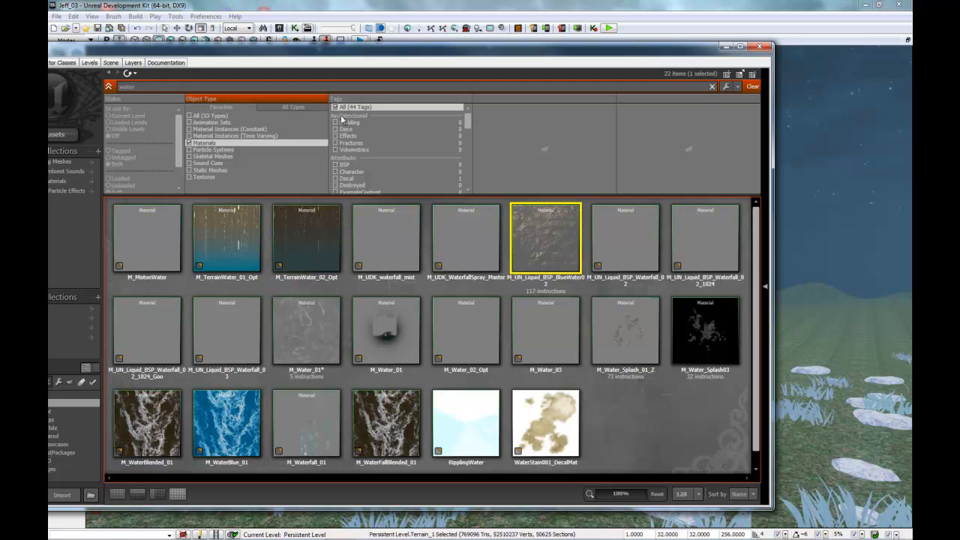
drag(106, 50, 194, 51)
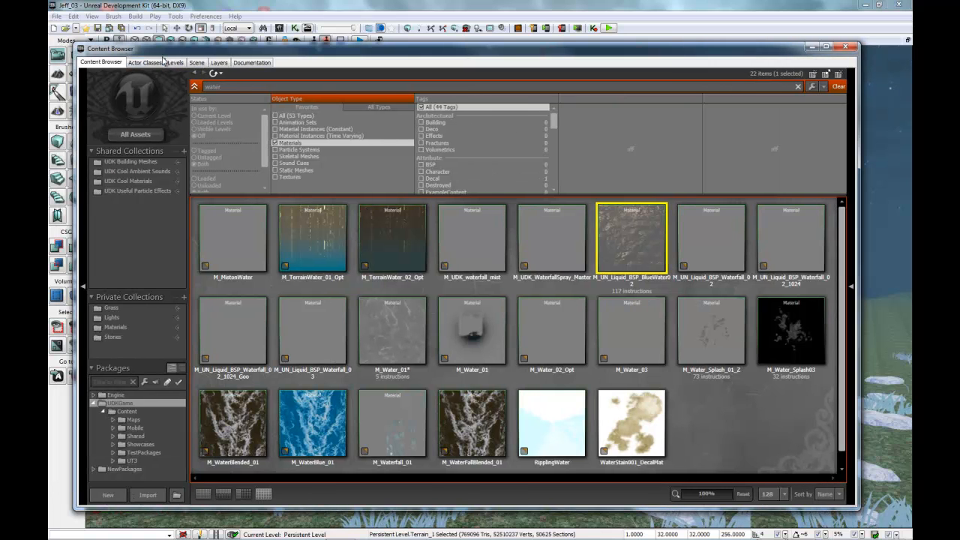
click(152, 71)
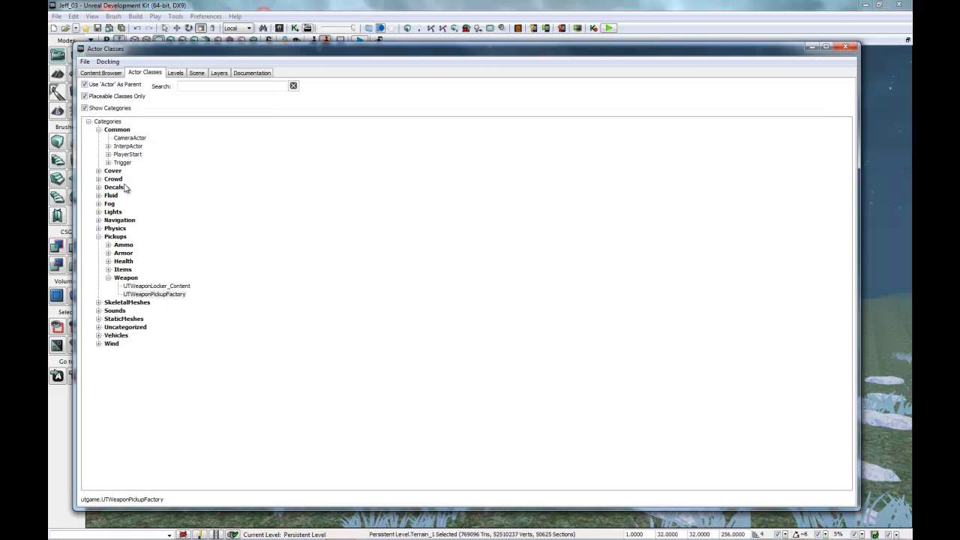
click(98, 221)
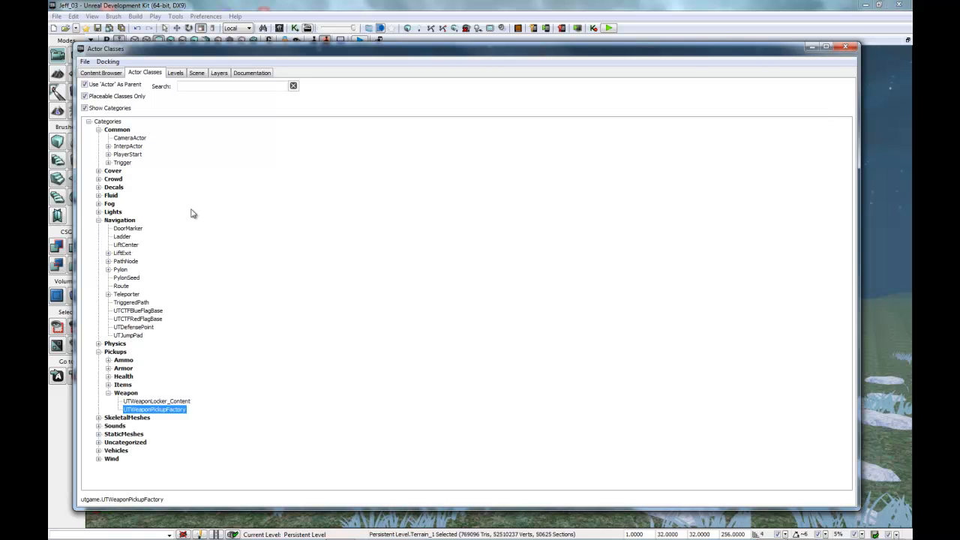
click(109, 294)
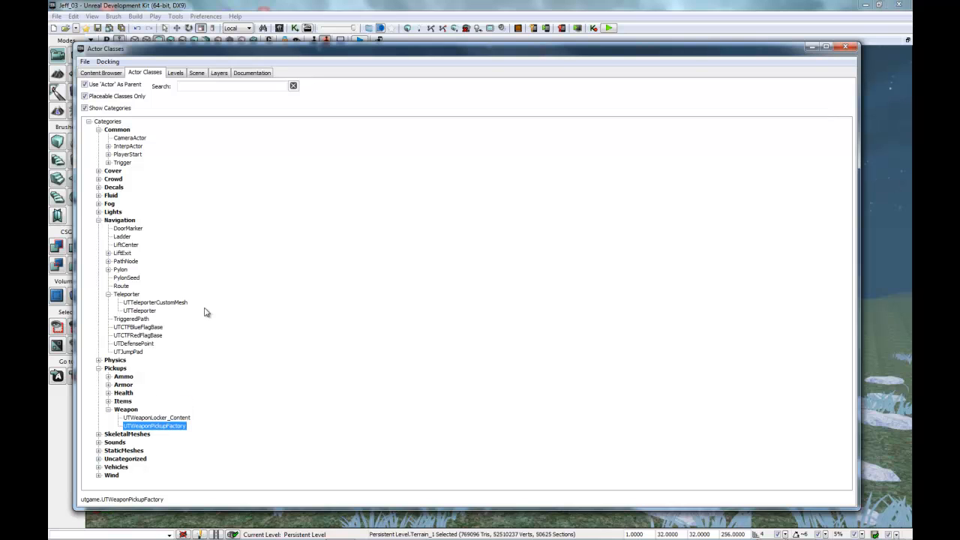
click(141, 311)
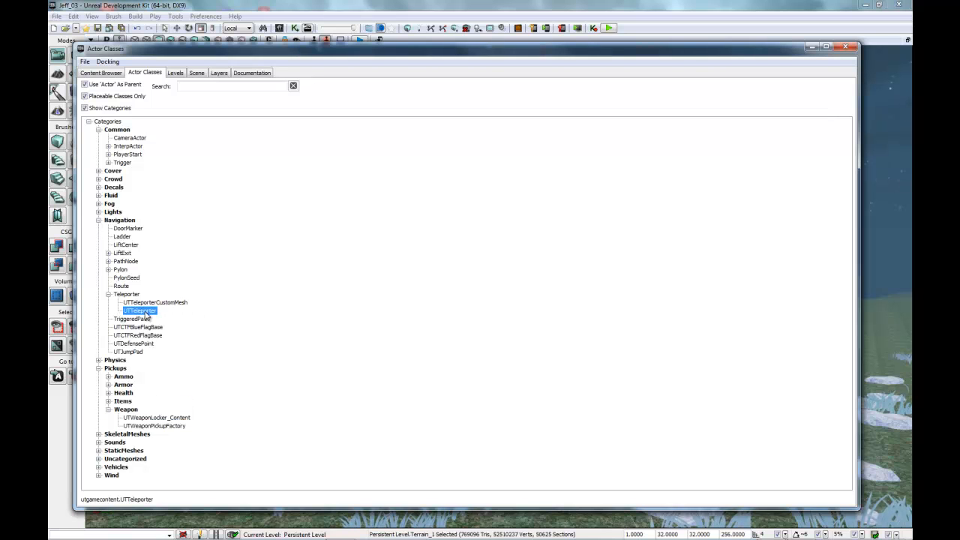
drag(299, 48, 908, 53)
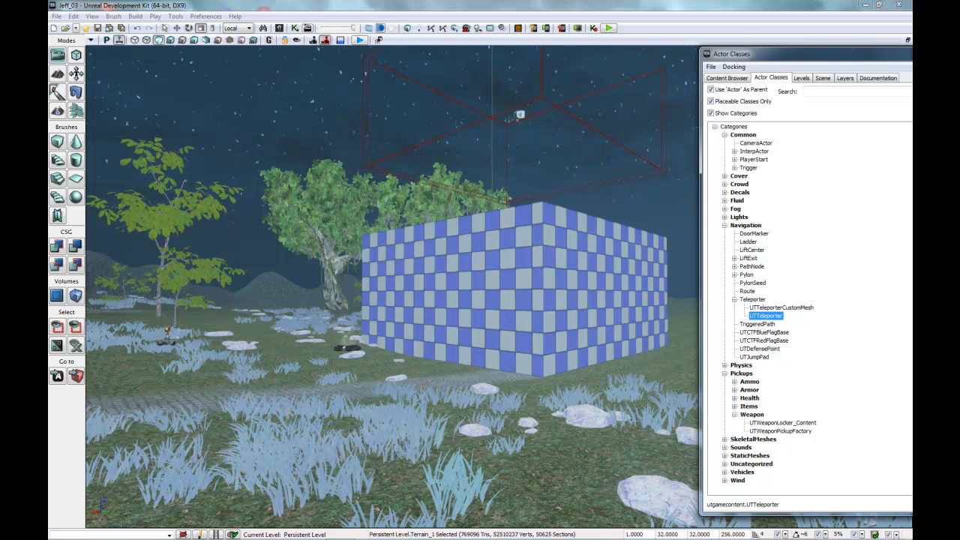
right_click(433, 45)
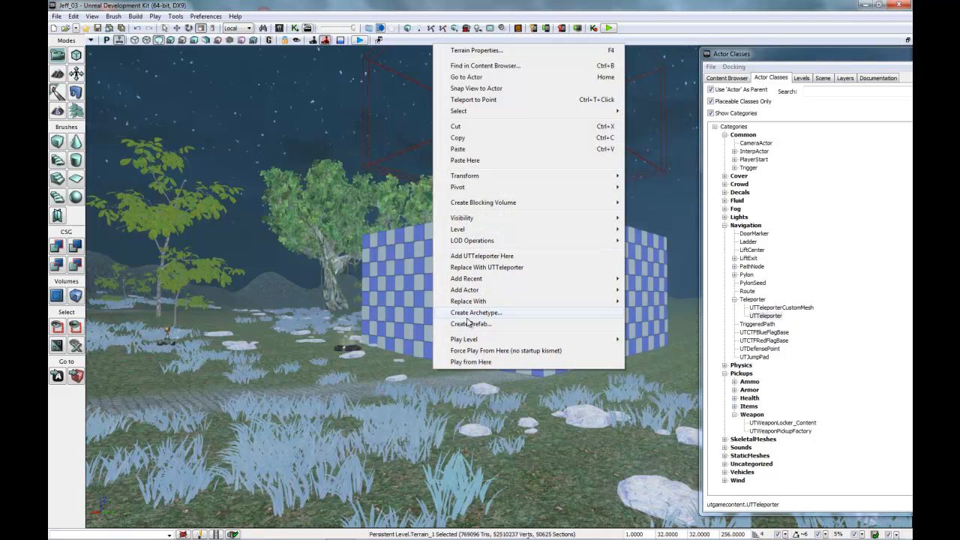
click(467, 257)
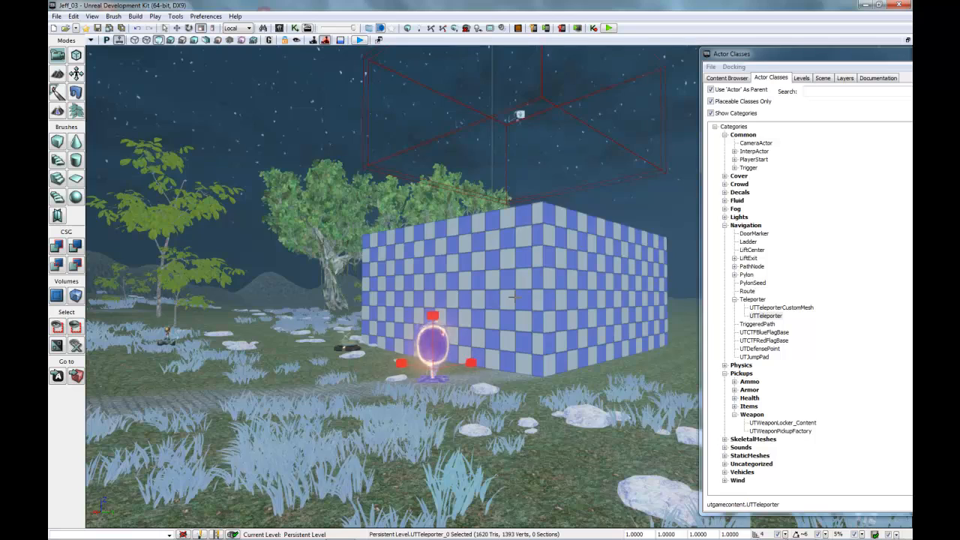
Add a second UTTeleporter actor on the floor inside the checkered block.
scroll(515, 297, up, 2)
scroll(547, 312, up, 10)
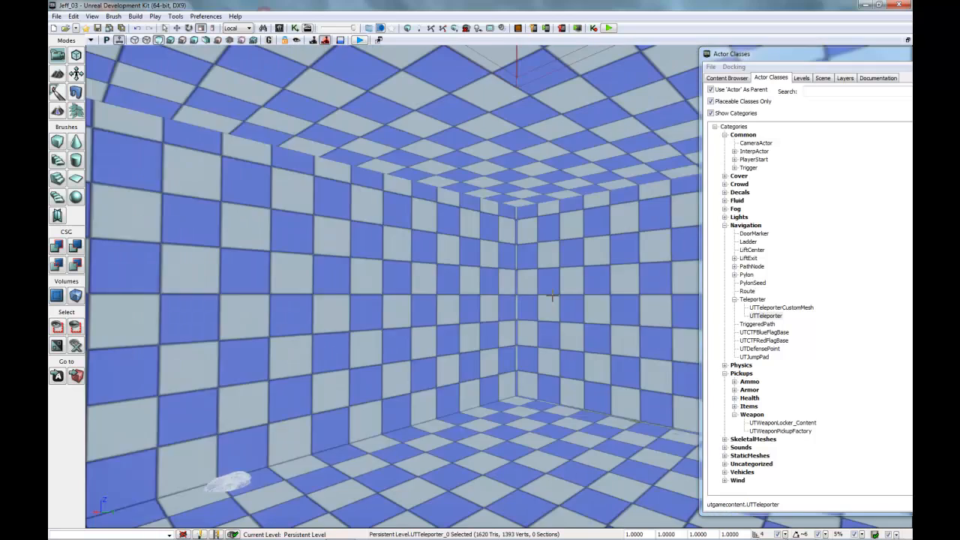
scroll(552, 297, up, 1)
scroll(553, 300, down, 2)
scroll(570, 443, down, 6)
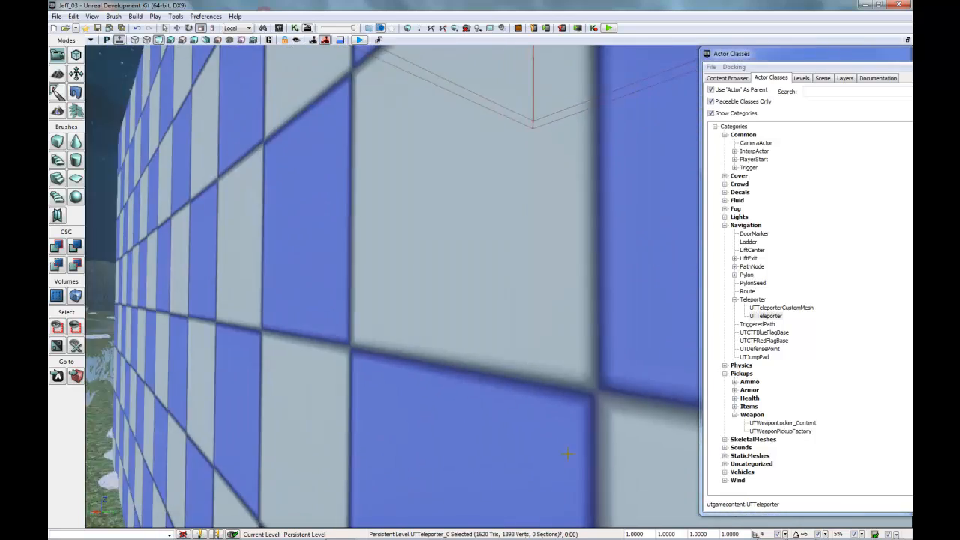
scroll(568, 454, up, 6)
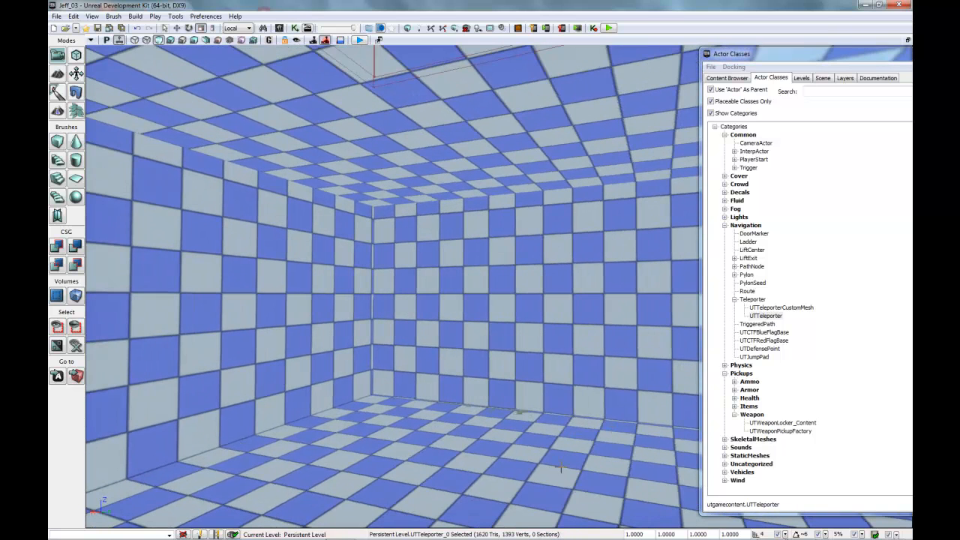
right_click(502, 488)
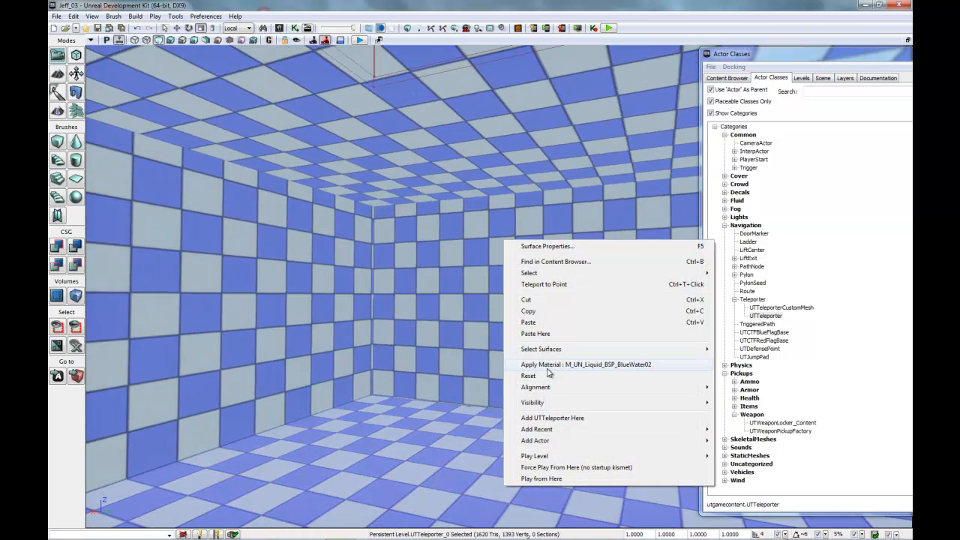
click(488, 360)
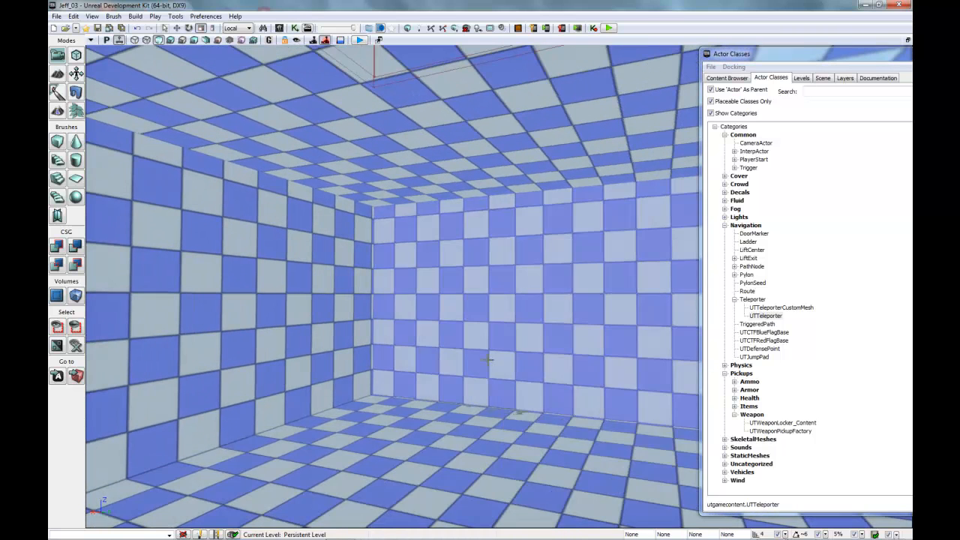
click(773, 316)
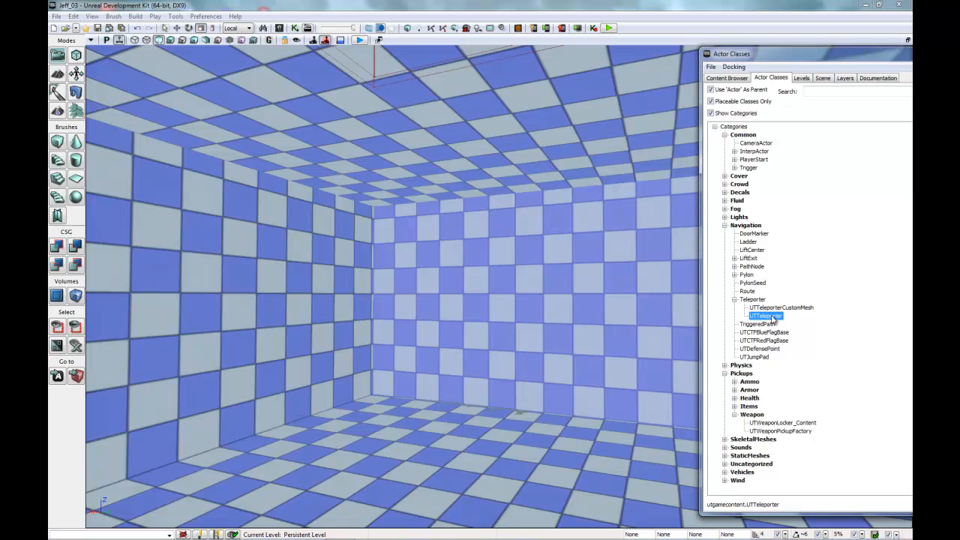
right_click(506, 493)
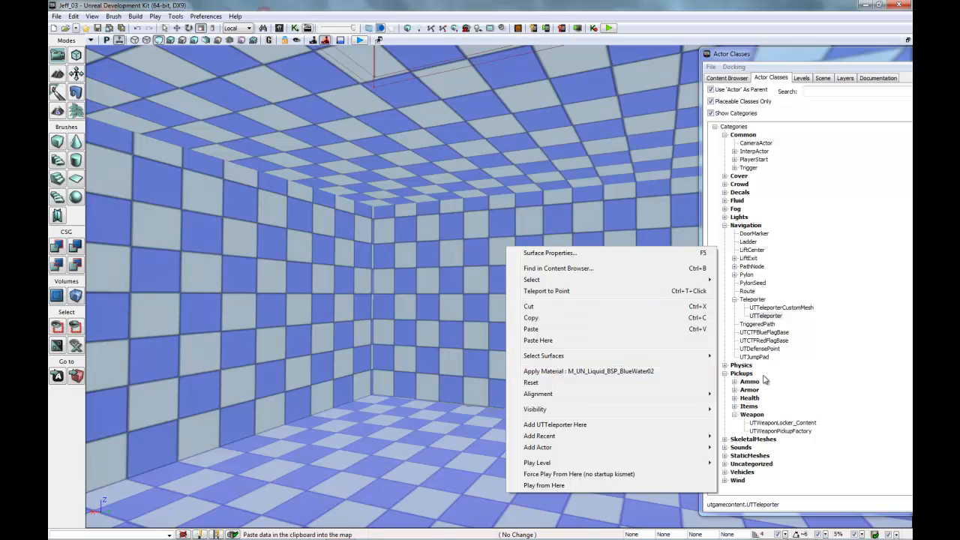
click(448, 429)
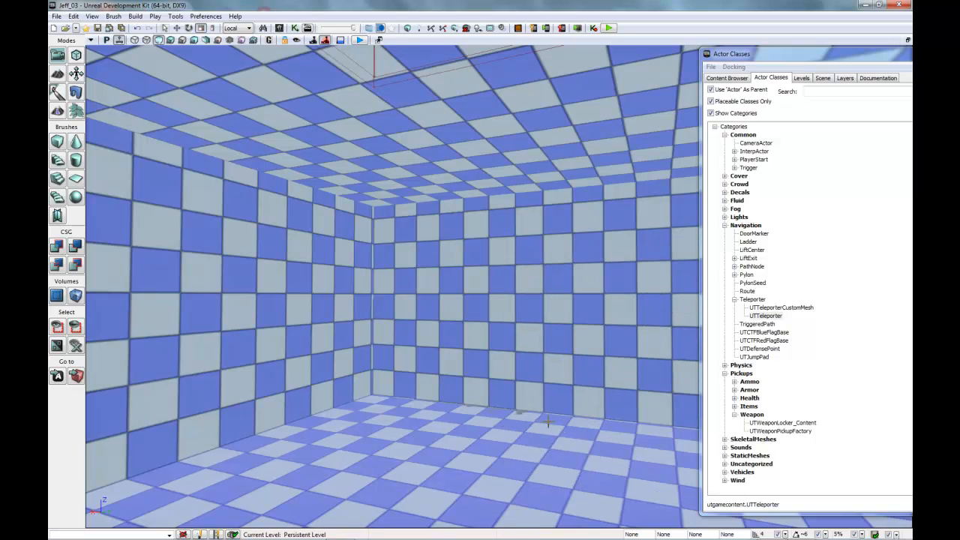
click(766, 315)
right_click(488, 480)
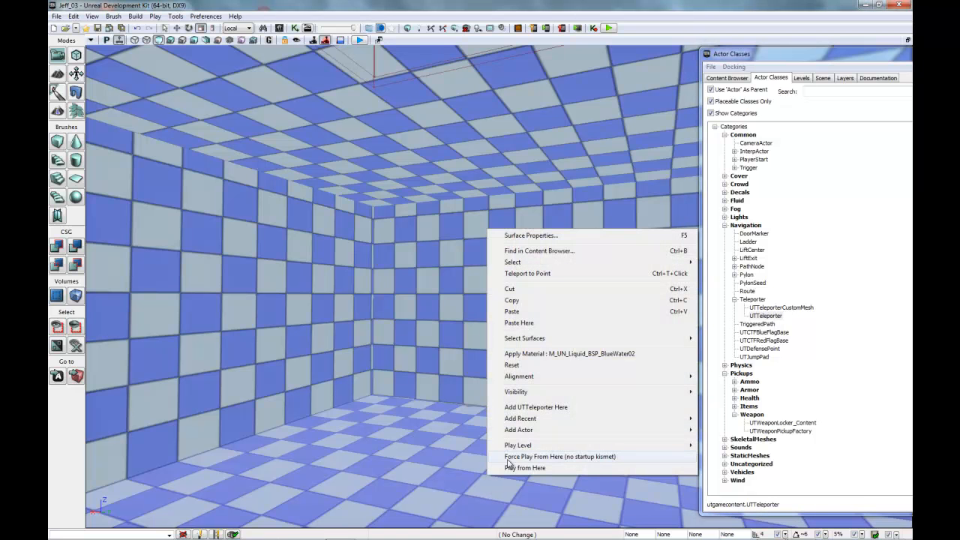
click(529, 407)
key(Home)
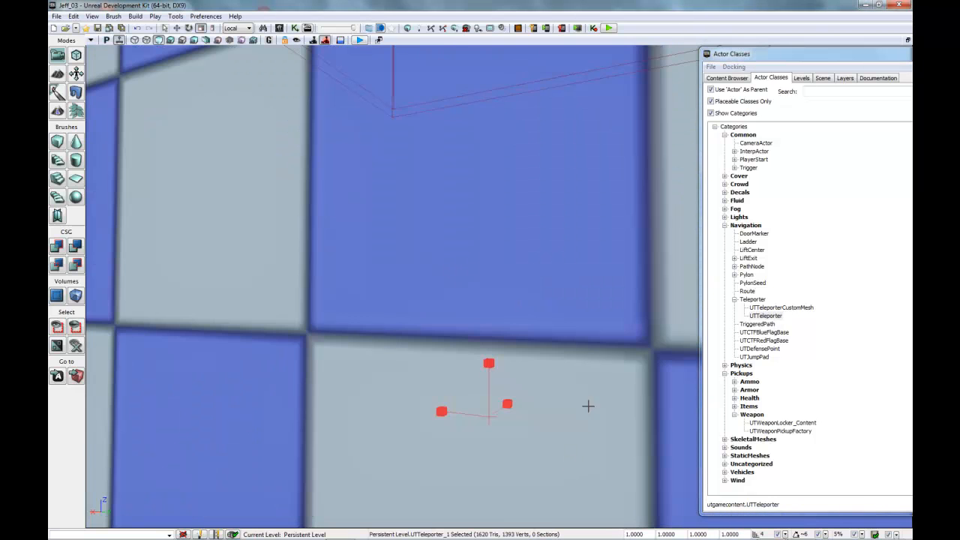
scroll(584, 401, down, 5)
Close the actor class browser to uncover the teleporter inside the checkered block.
drag(814, 57, 30, 32)
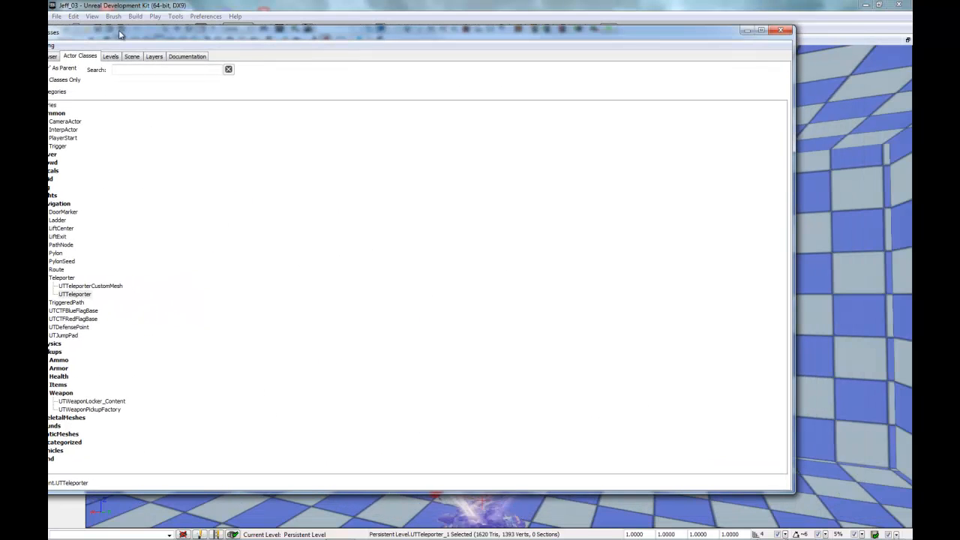
click(782, 32)
key(Home)
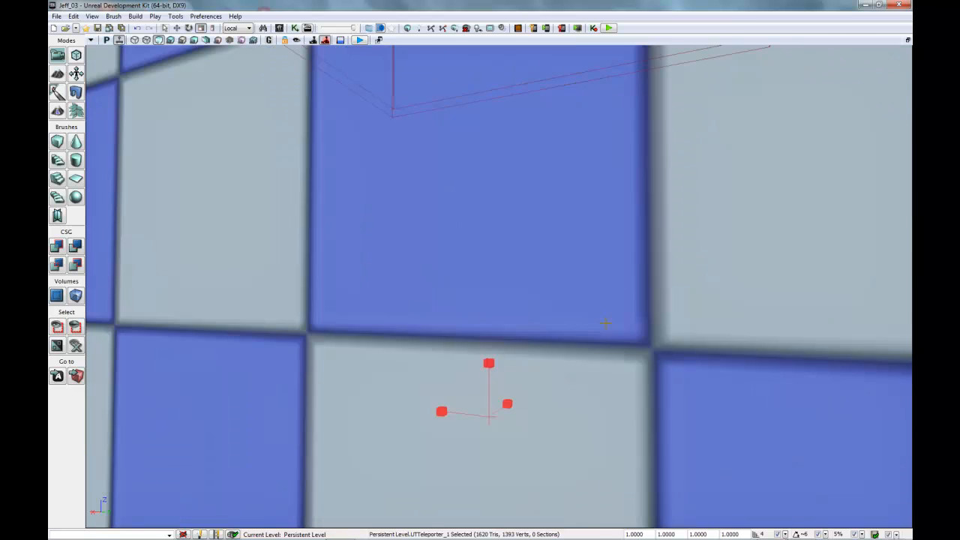
scroll(606, 323, up, 3)
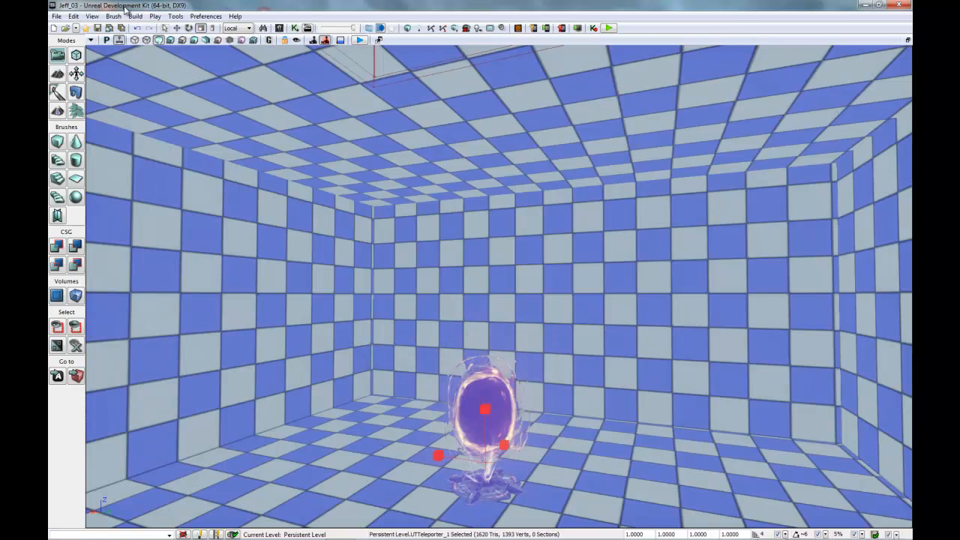
double_click(367, 270)
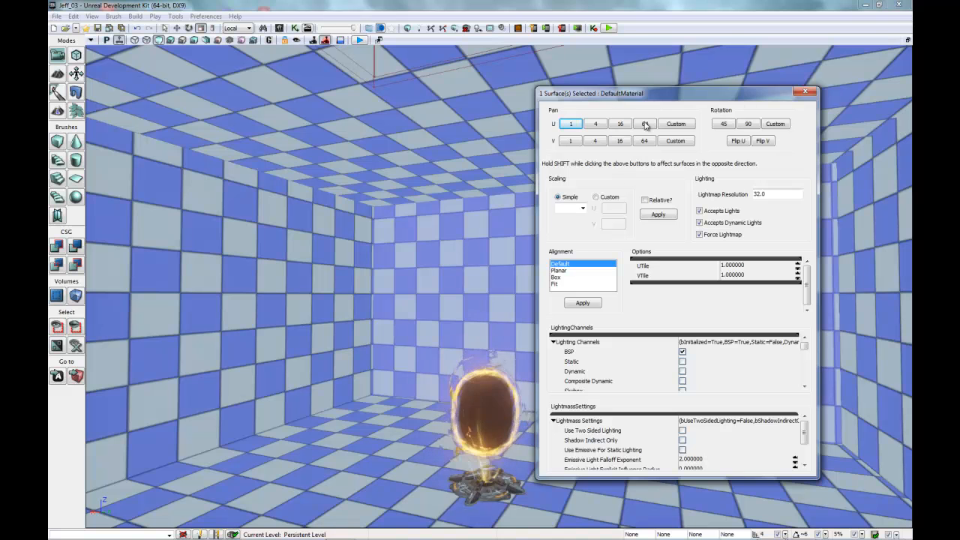
click(805, 94)
double_click(477, 429)
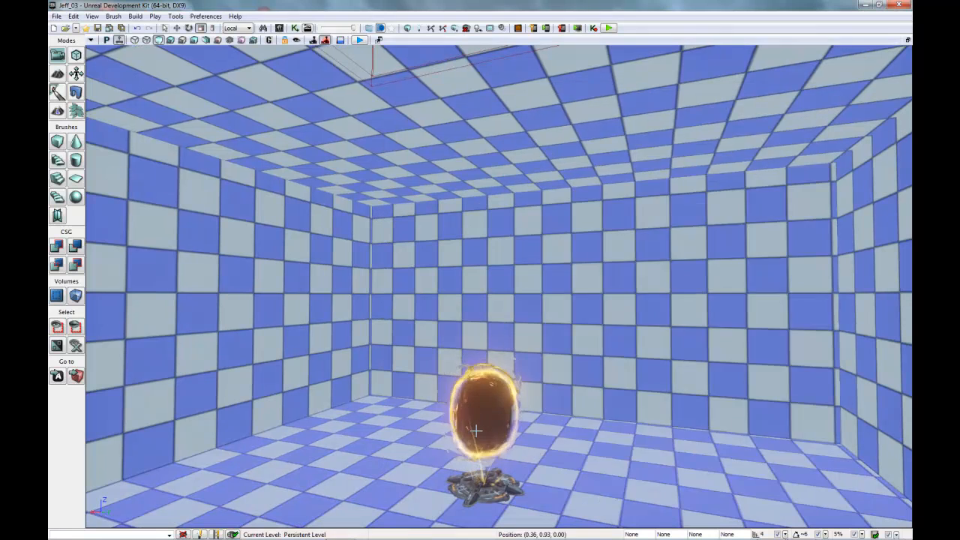
click(802, 95)
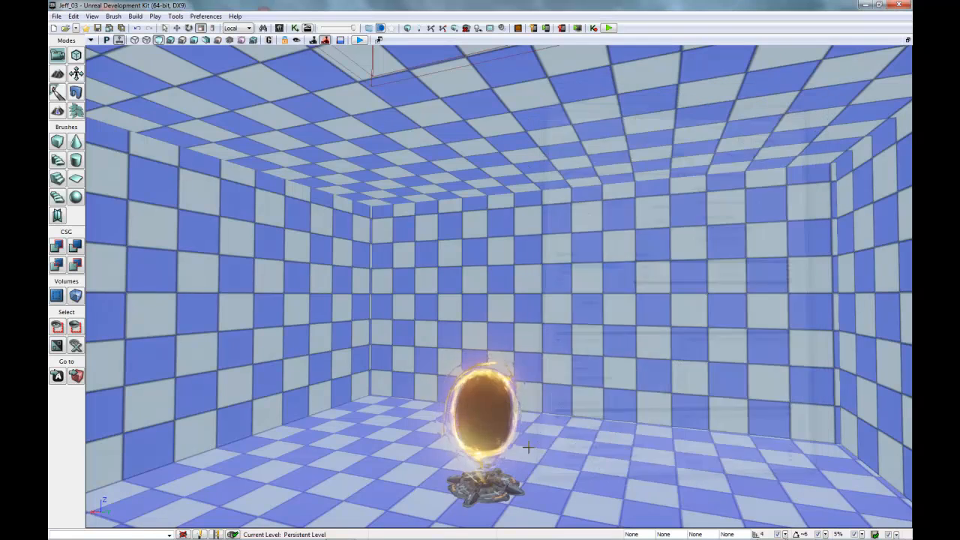
Select the teleporter inside the block, look at its property categories, and close its properties.
click(491, 495)
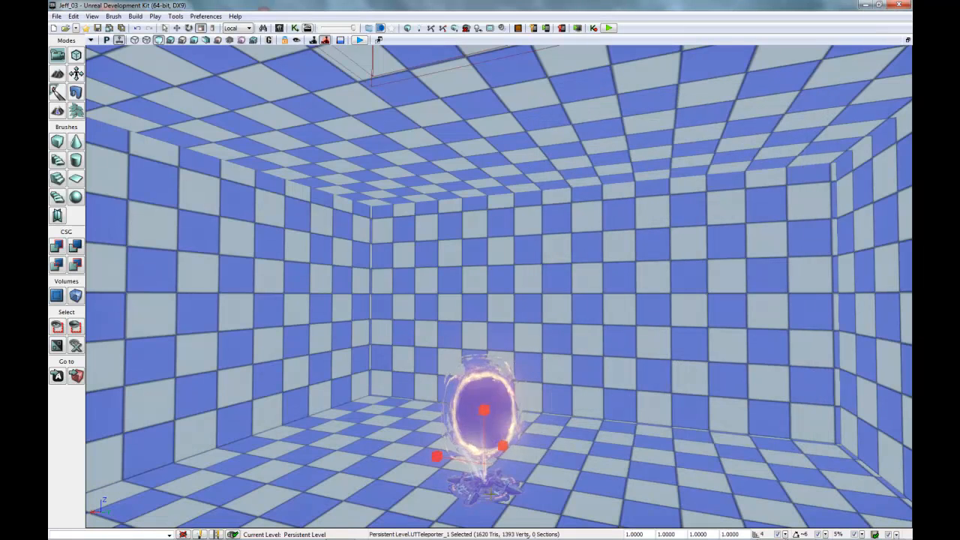
key(F4)
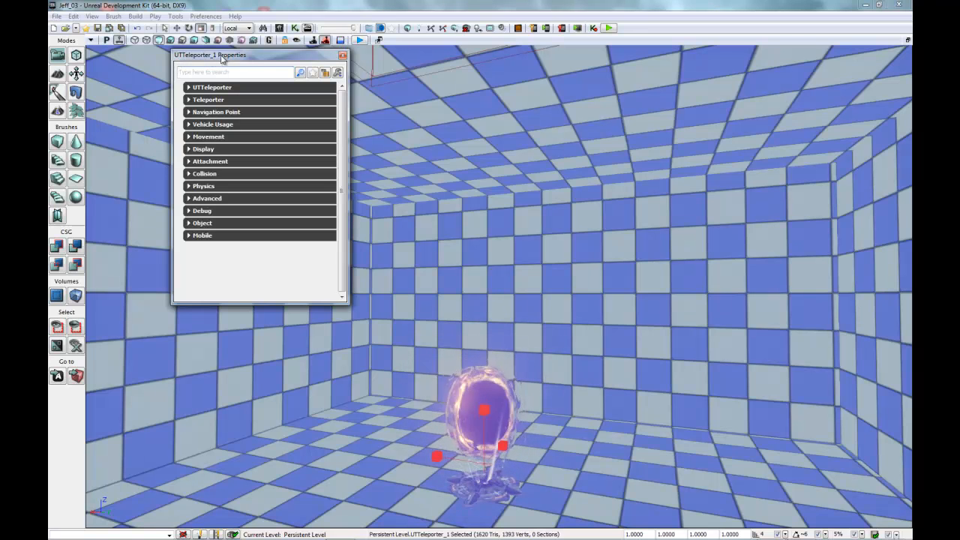
click(343, 55)
Open the properties of the teleporter outside the checkered block and dismiss the surface properties.
scroll(380, 248, down, 5)
scroll(374, 256, down, 3)
scroll(421, 341, up, 1)
key(F5)
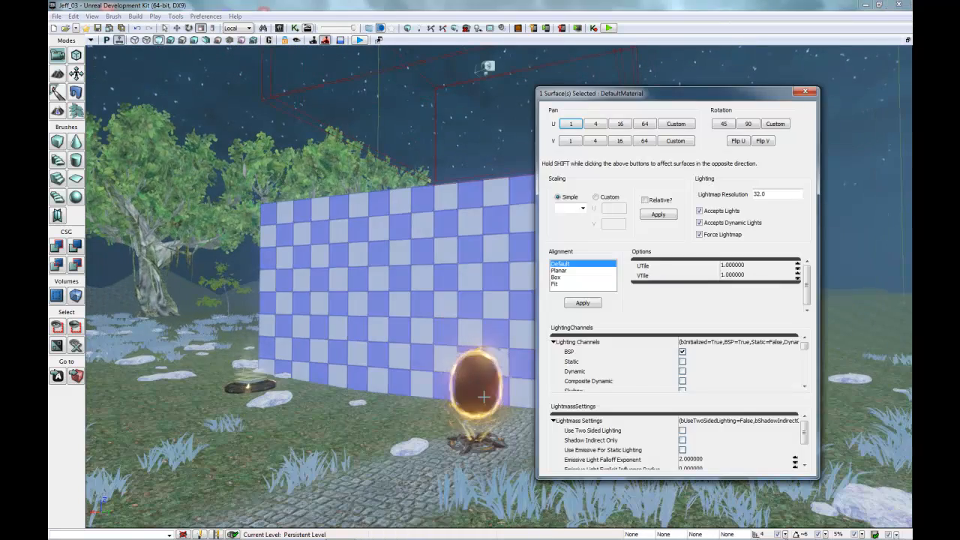
double_click(489, 388)
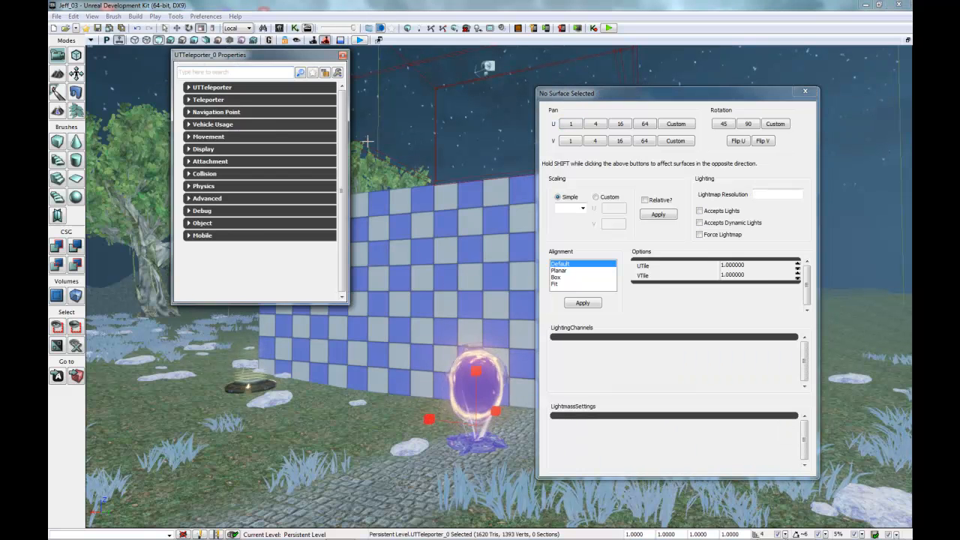
click(802, 88)
click(804, 91)
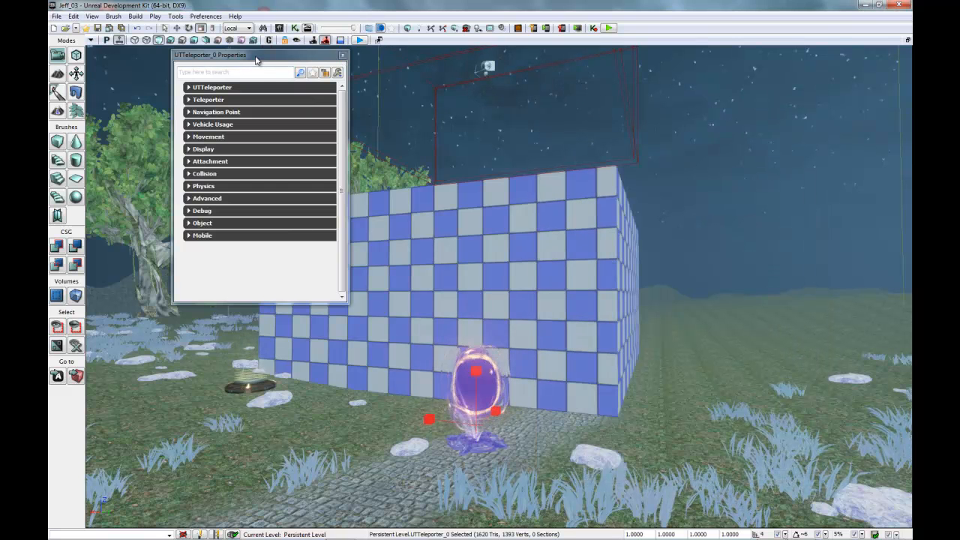
Examine the outside teleporter's Teleporter Base Mesh and its Static Mesh Component settings.
drag(256, 58, 230, 157)
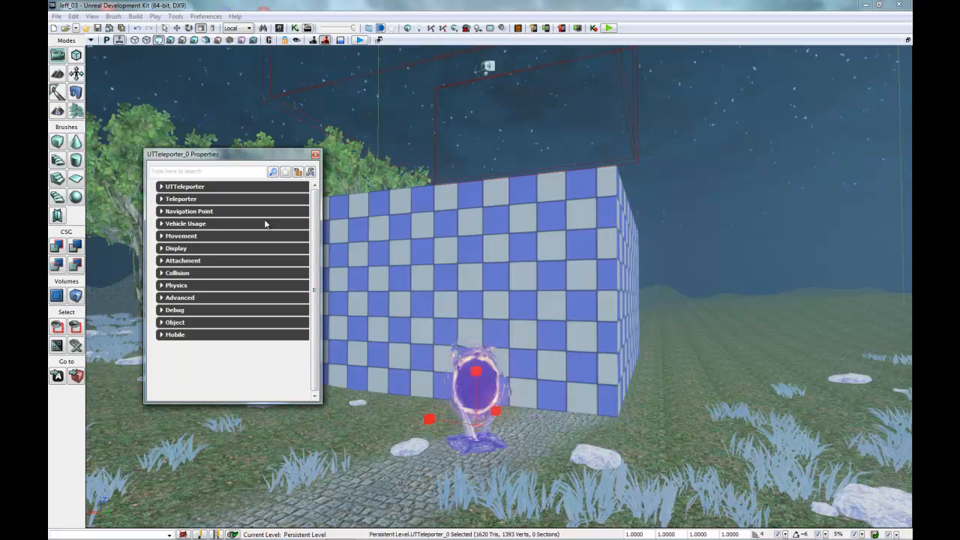
click(161, 187)
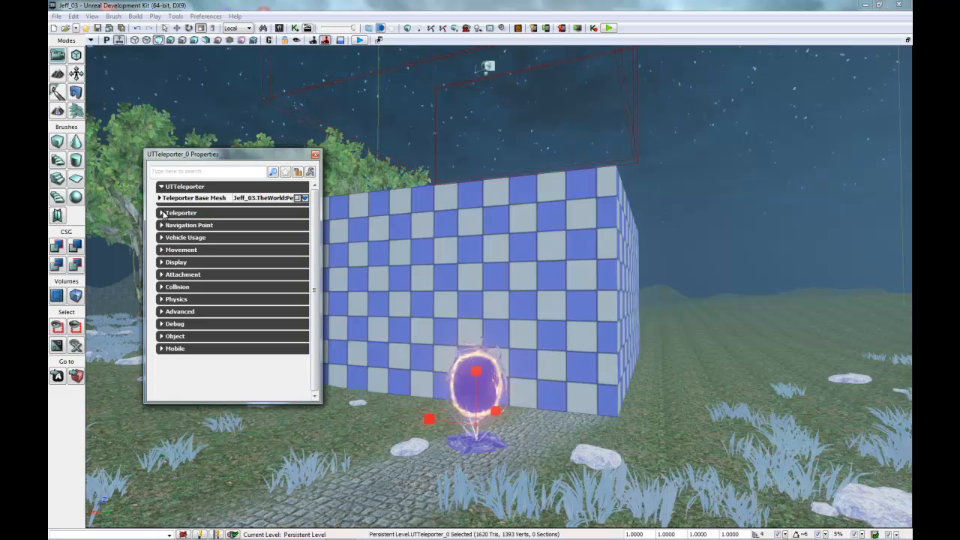
click(160, 198)
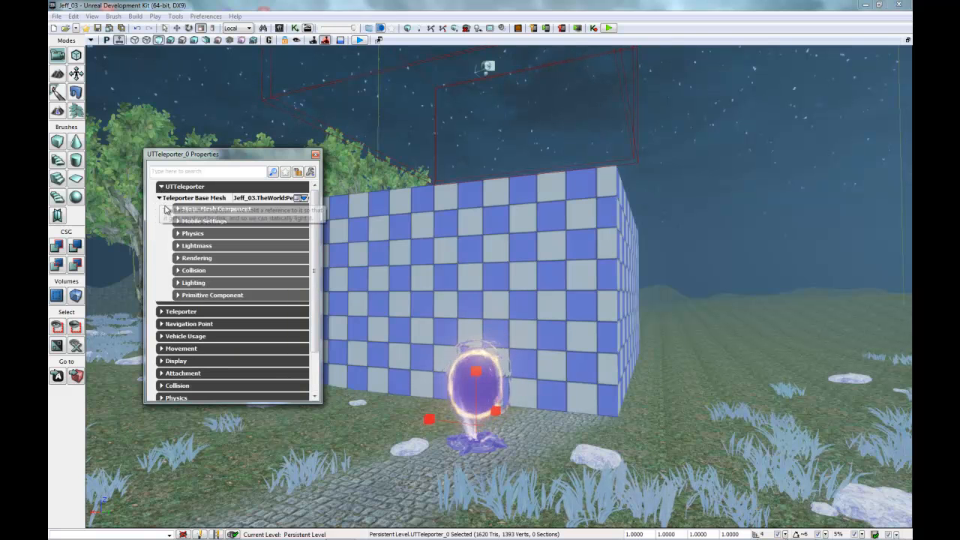
click(178, 209)
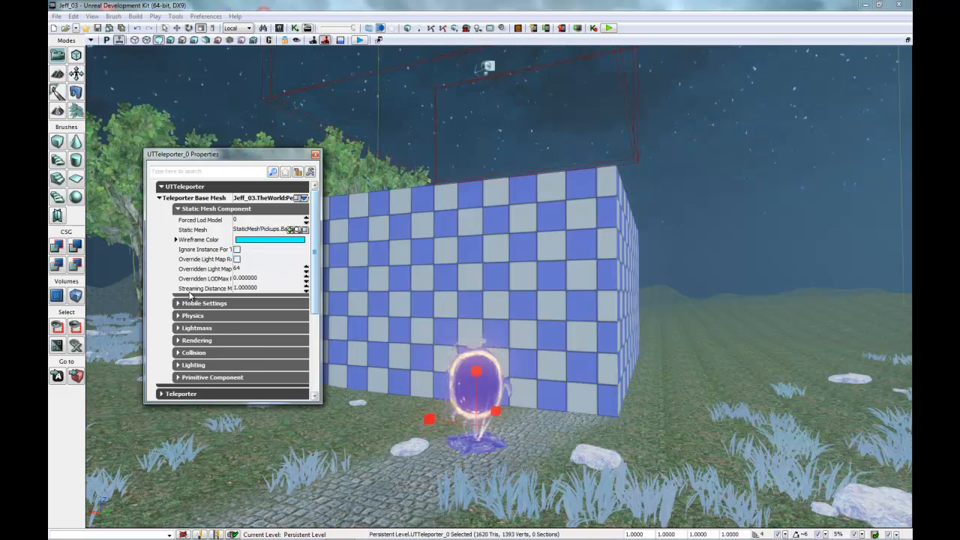
scroll(187, 298, down, 3)
Expand the Teleporter and Object property categories of the teleporter outside the block.
click(159, 333)
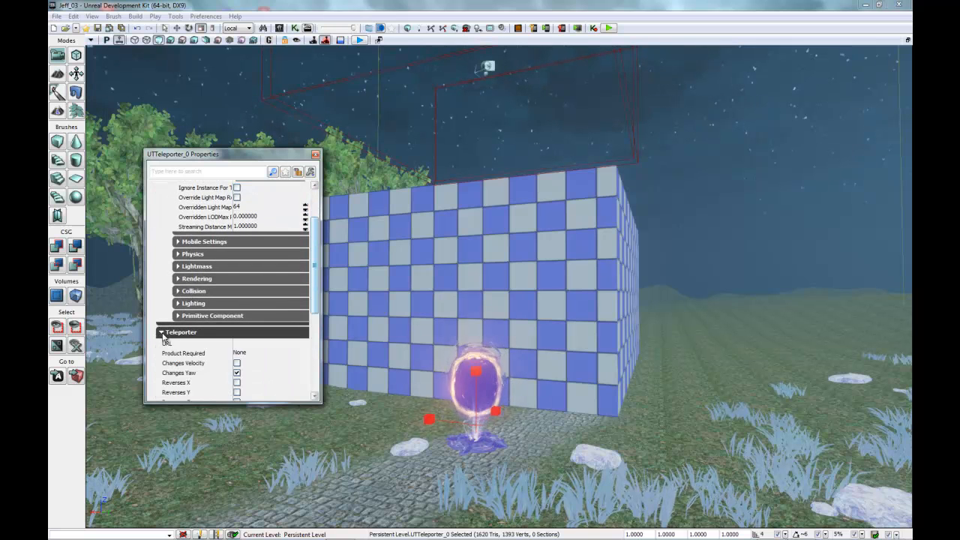
scroll(198, 348, down, 1)
scroll(208, 338, down, 2)
scroll(207, 332, down, 1)
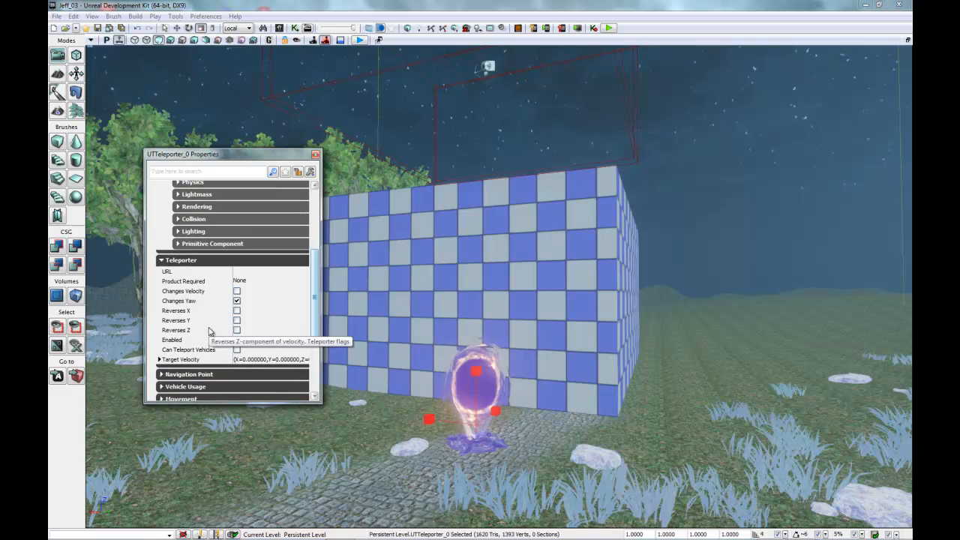
scroll(191, 334, down, 4)
scroll(190, 335, down, 1)
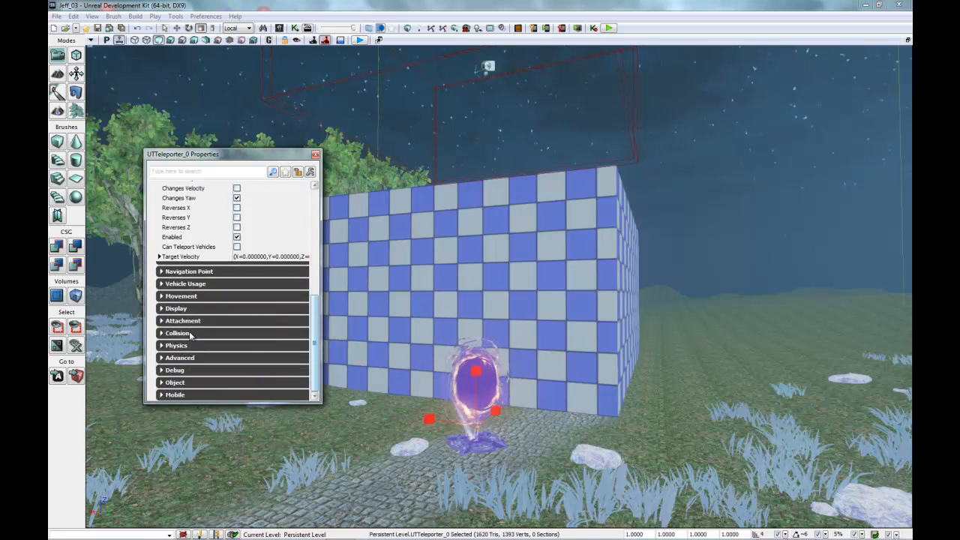
click(162, 383)
scroll(247, 386, down, 2)
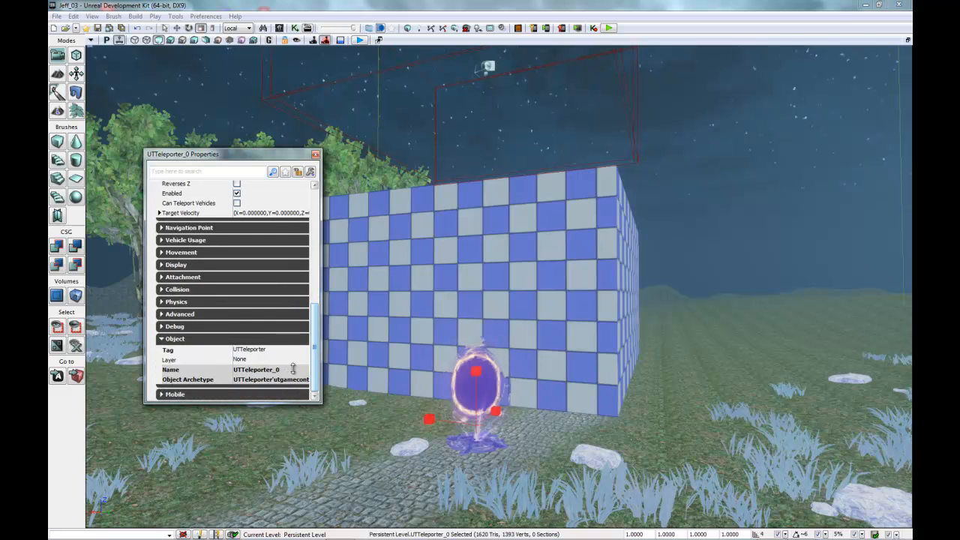
Enlarge the properties window and set the outside teleporter's URL to UTTeleporter_1.
drag(321, 401, 396, 522)
drag(265, 148, 263, 75)
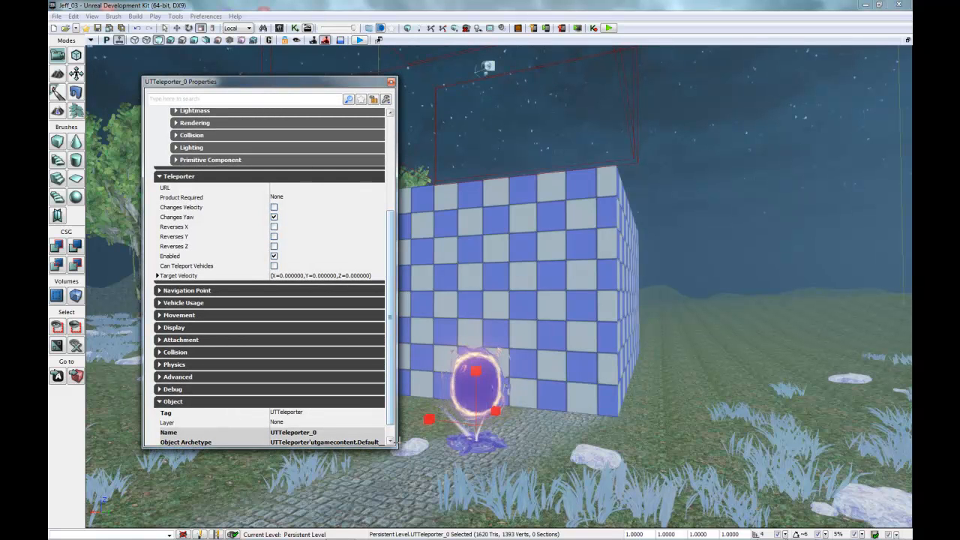
drag(395, 448, 419, 471)
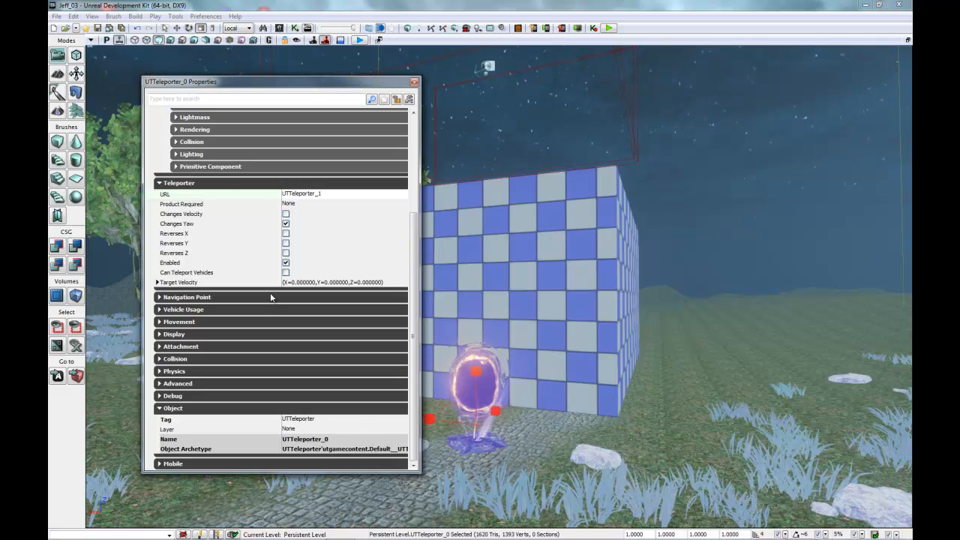
Set the Tag of the teleporter outside the block to UTTeleporter_0.
click(324, 419)
click(330, 424)
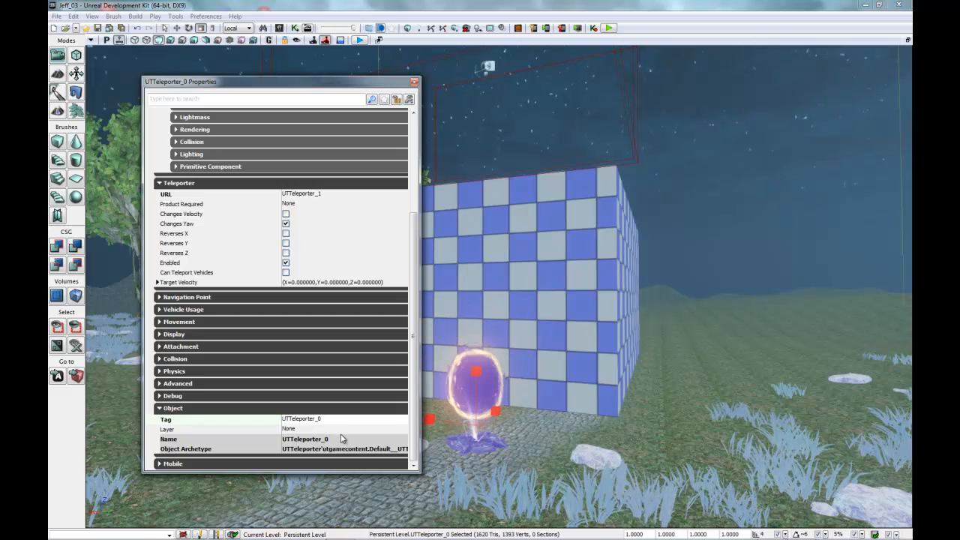
key(Return)
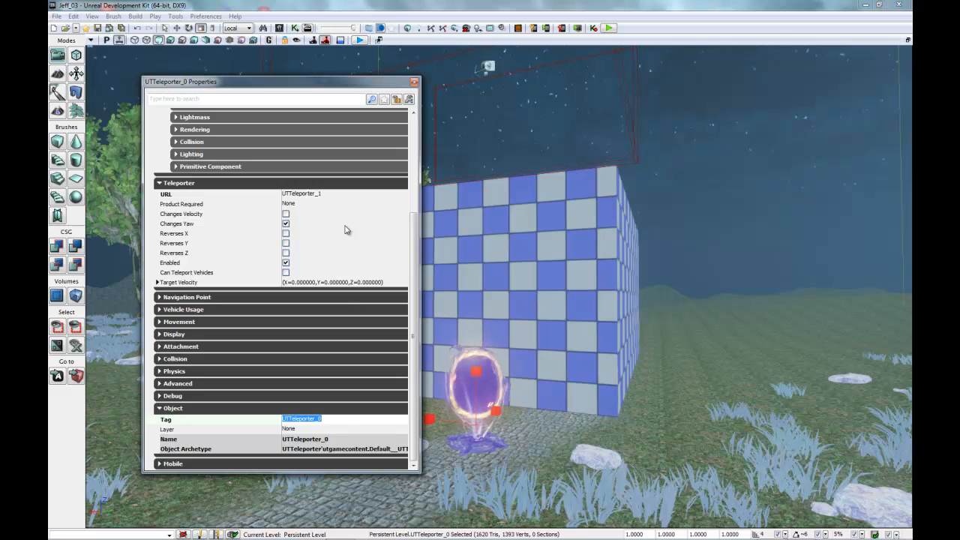
click(333, 193)
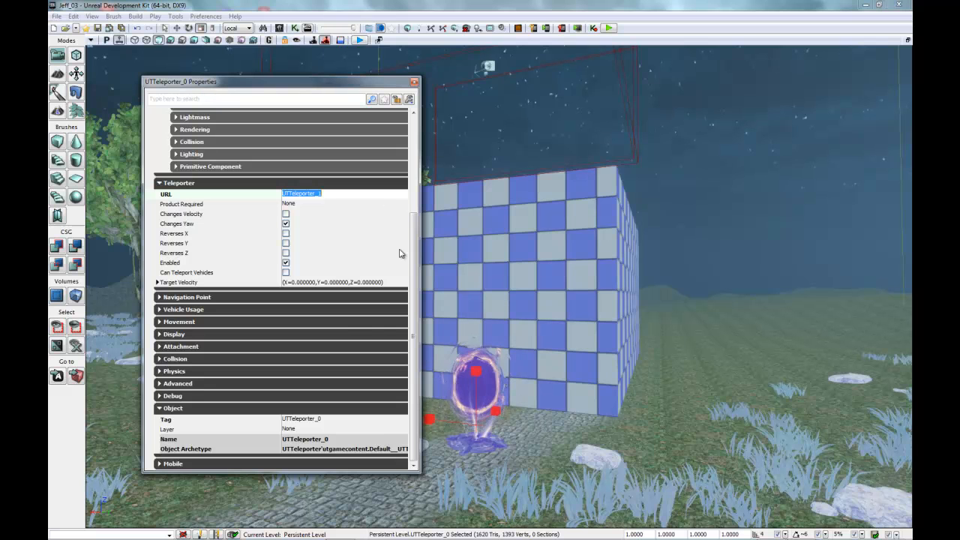
drag(412, 344, 429, 379)
click(162, 464)
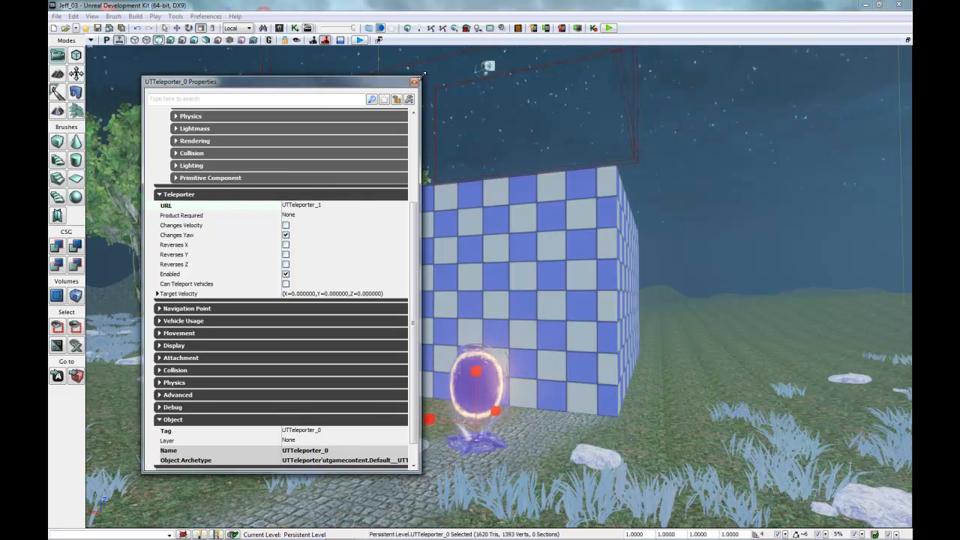
Close the outside teleporter's properties and set the URL of the teleporter inside the block to UTTeleporter_0.
click(414, 82)
scroll(565, 359, up, 3)
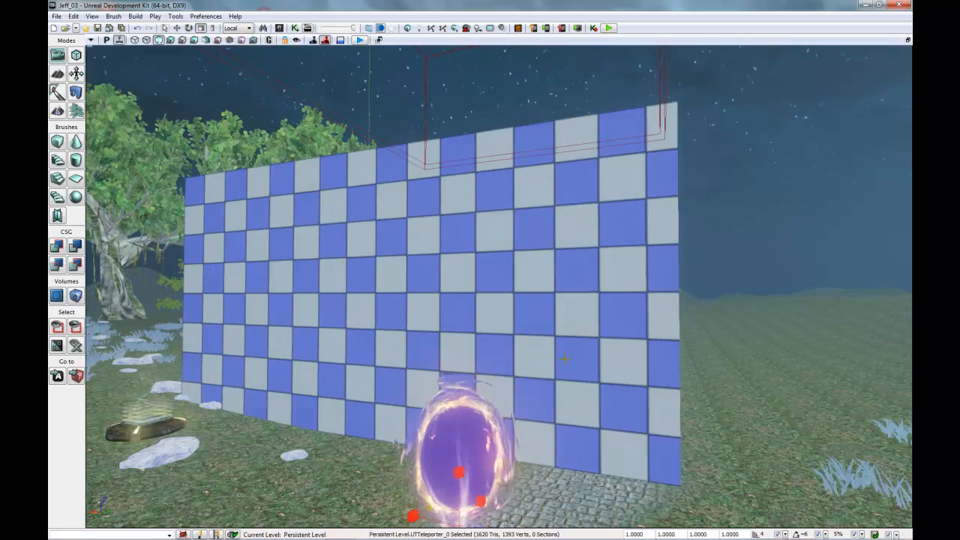
scroll(565, 358, up, 5)
scroll(564, 354, down, 2)
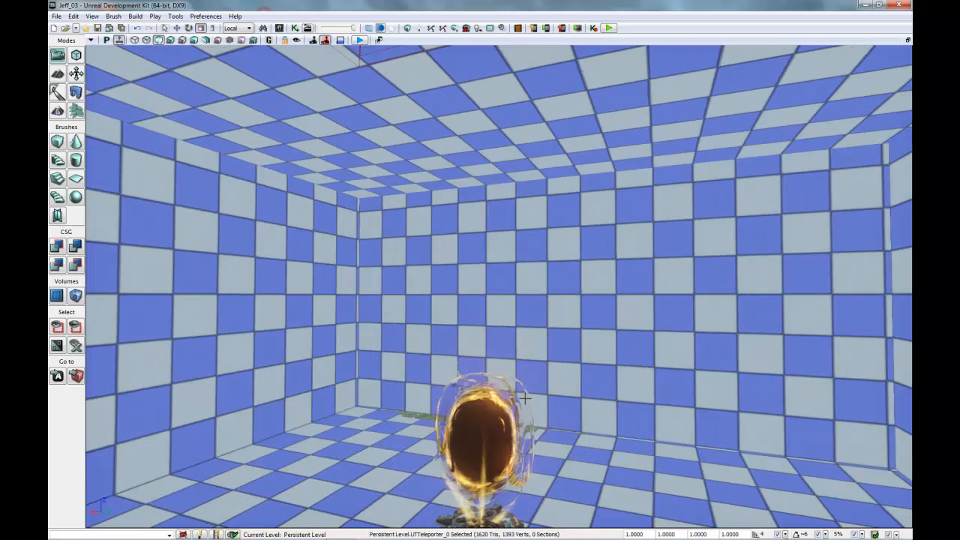
scroll(525, 398, down, 4)
double_click(491, 471)
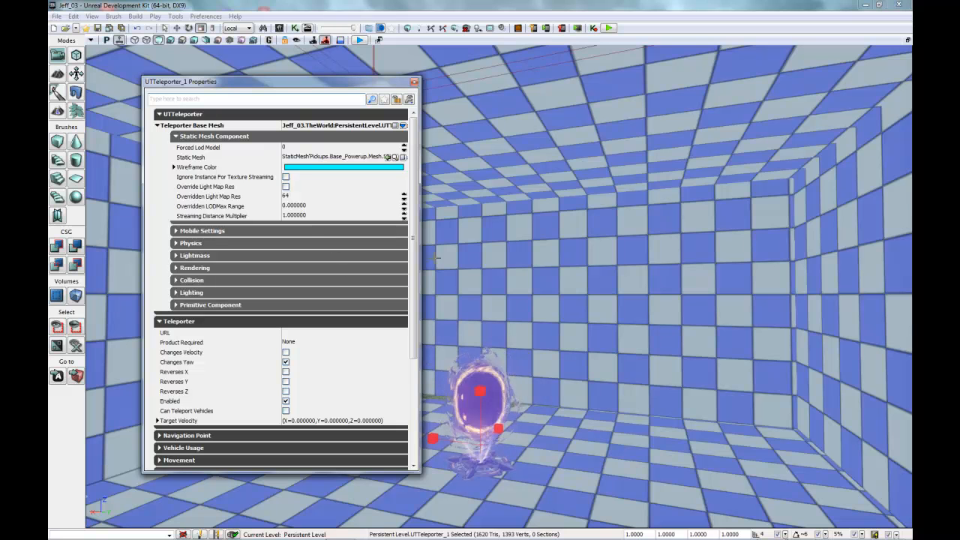
click(296, 334)
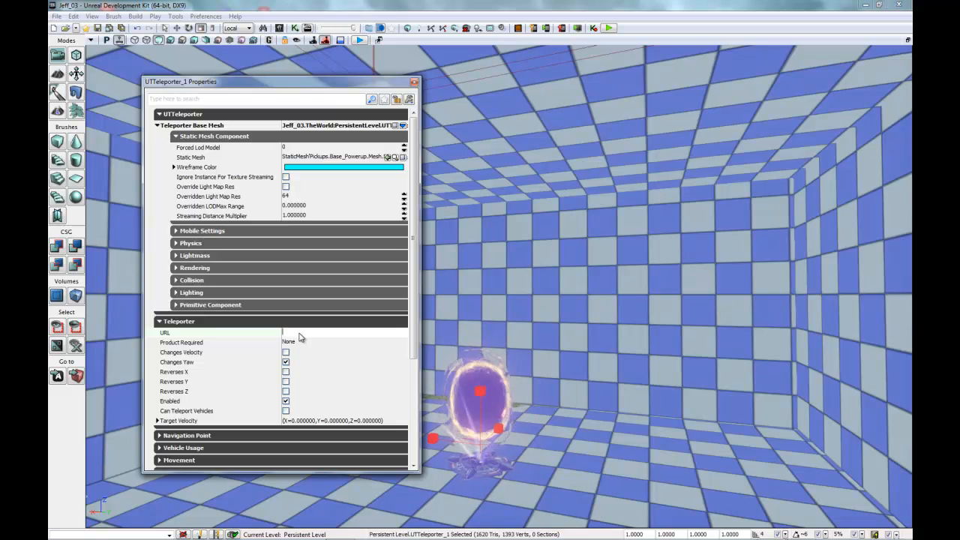
text(UTTeleporter_0)
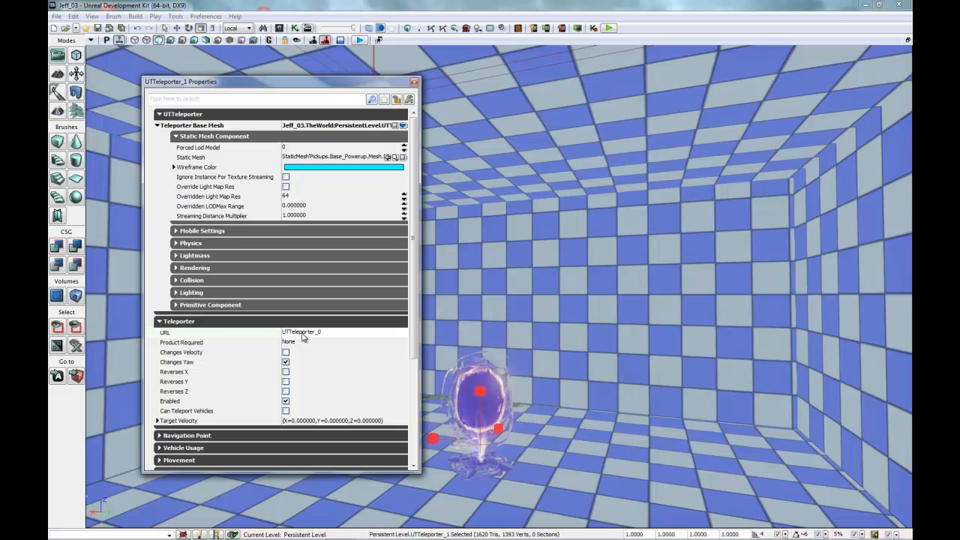
click(308, 334)
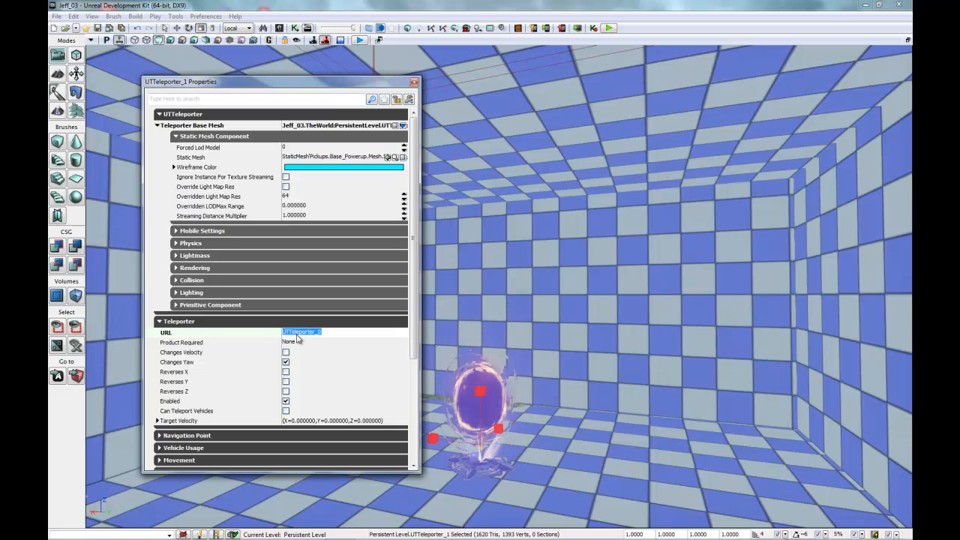
Set the Tag of the teleporter inside the block to UTTeleporter_1 and close its properties.
scroll(298, 341, down, 5)
click(324, 407)
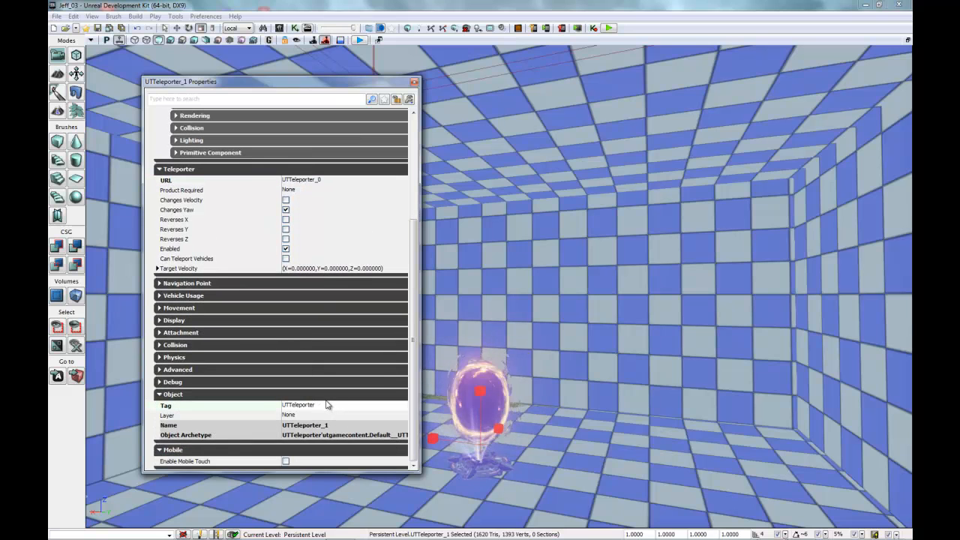
text(_1)
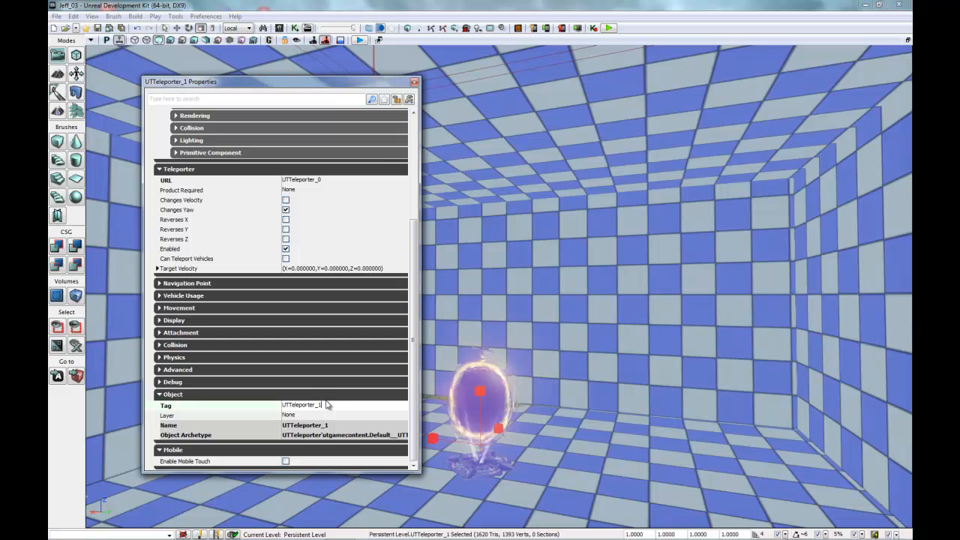
key(Return)
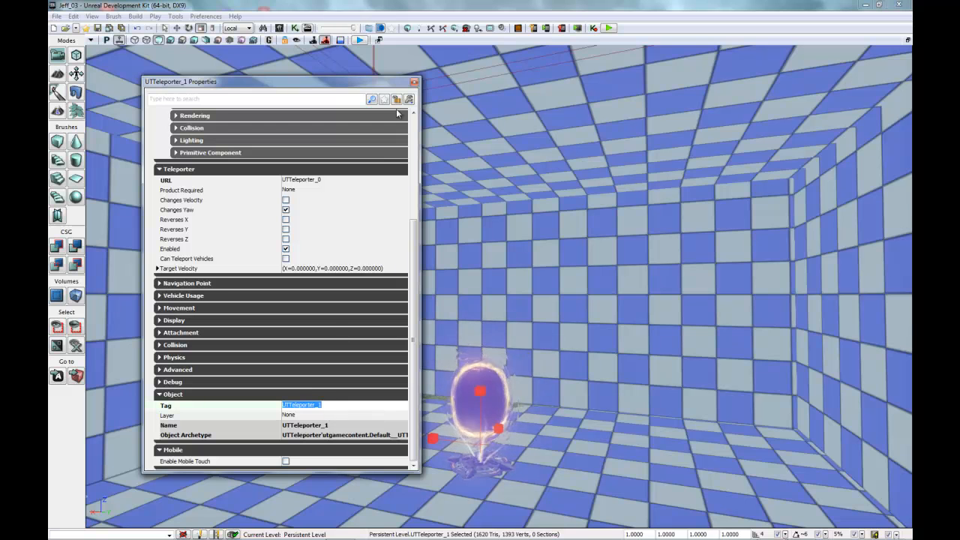
click(415, 82)
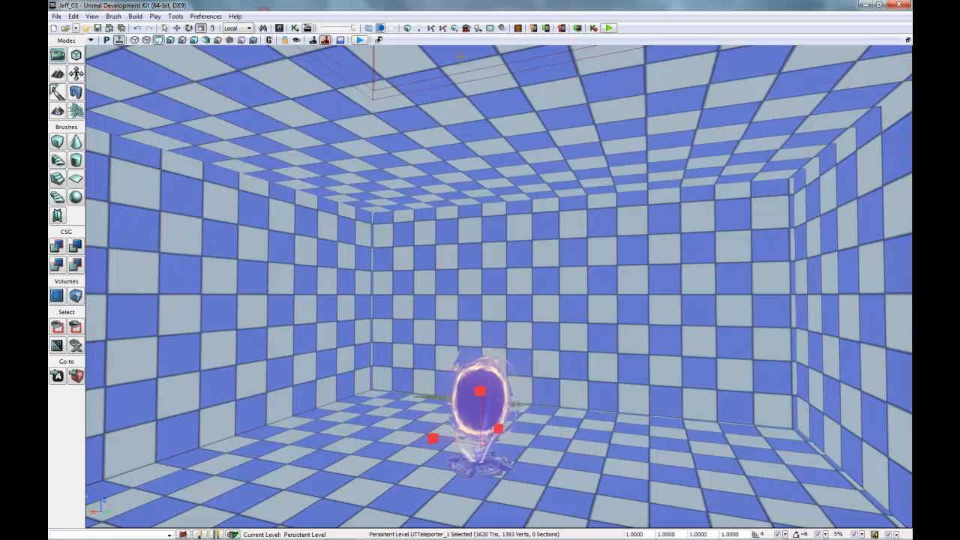
Build the level's paths and close the Map Check report.
click(431, 30)
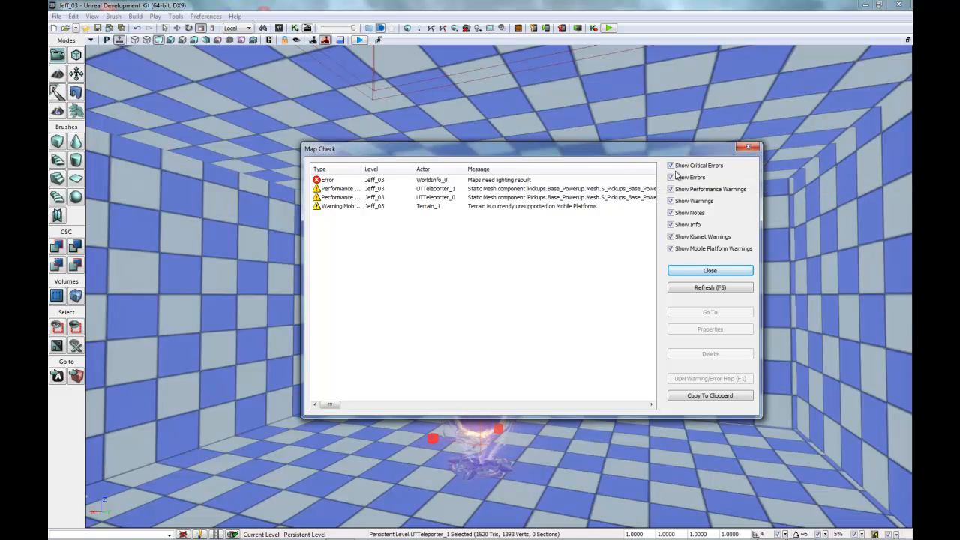
click(749, 148)
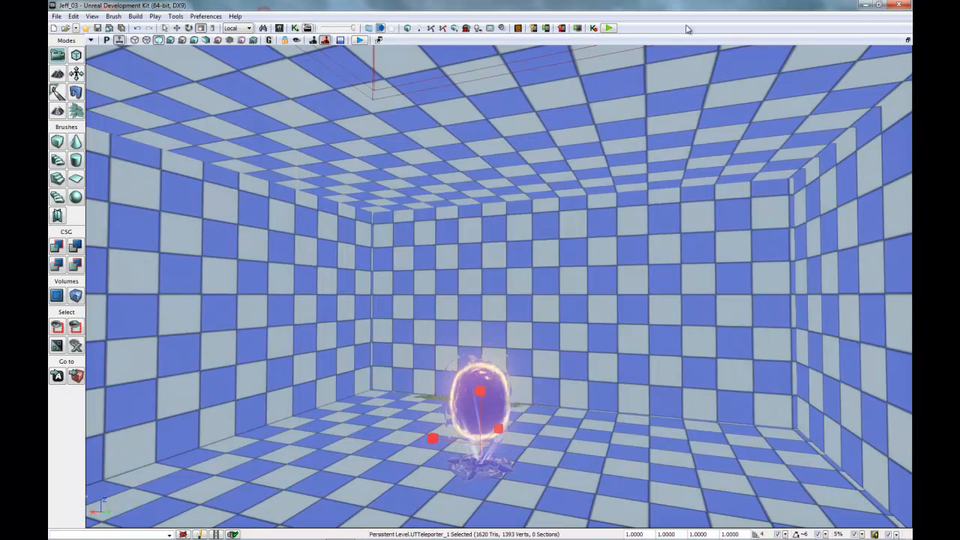
Play the level from the ground near the stone path, test both teleporters by walking through them, and end the preview.
scroll(552, 208, down, 5)
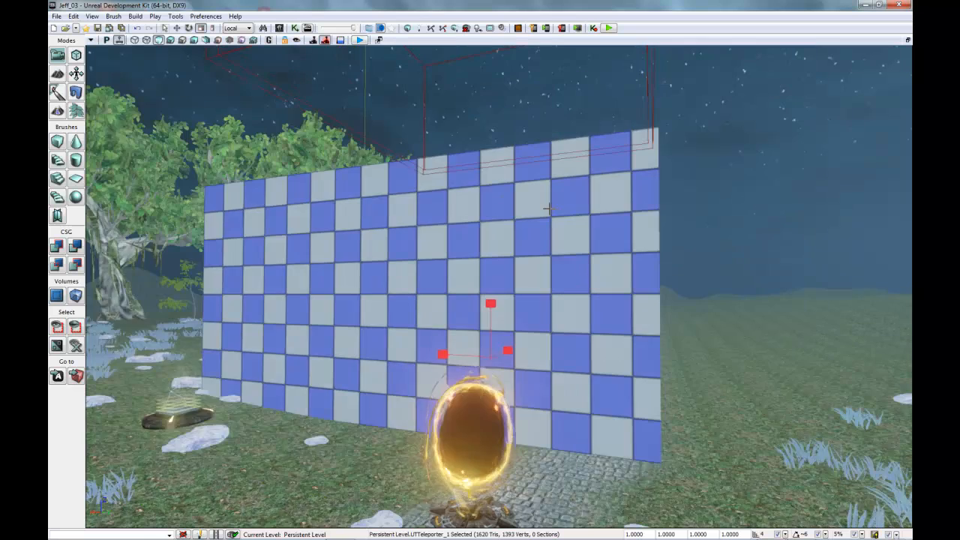
click(167, 490)
right_click(167, 489)
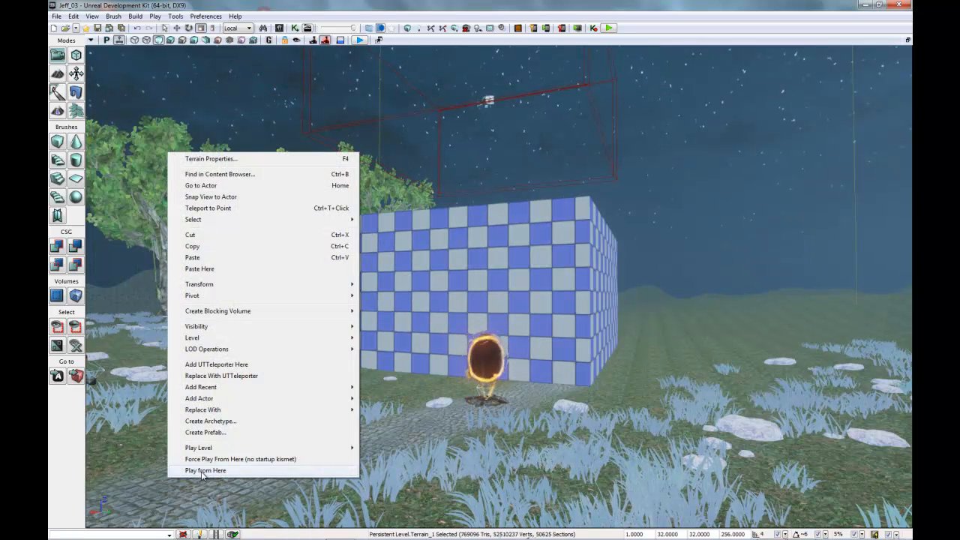
click(201, 470)
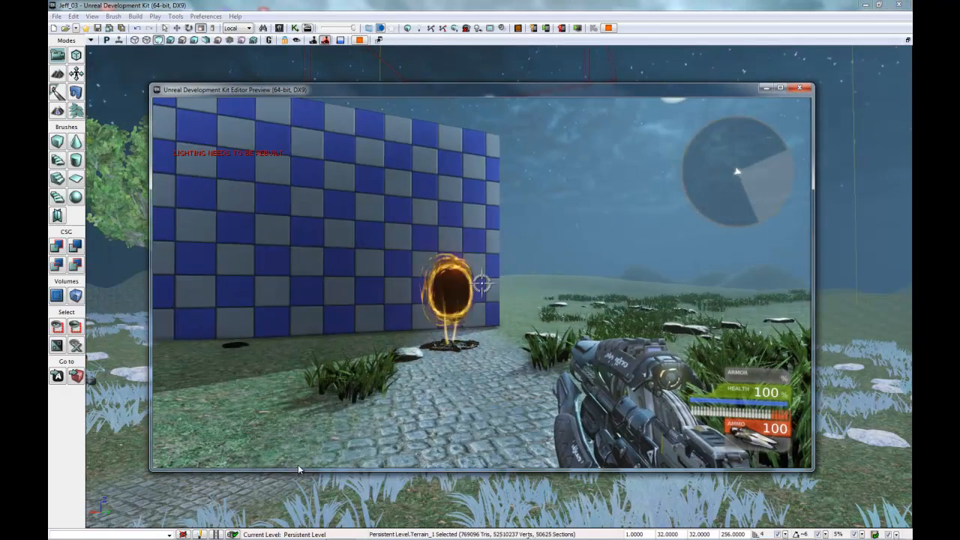
key(w)
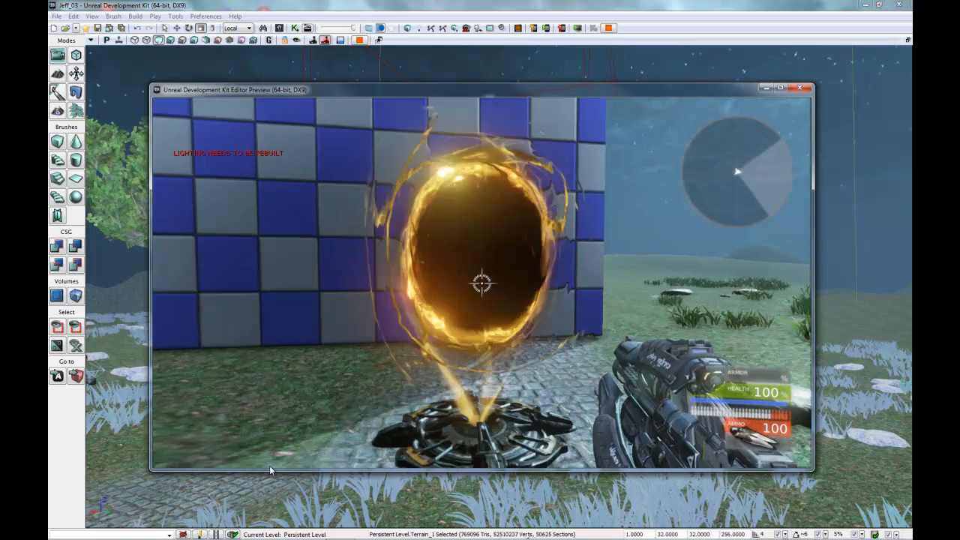
key(w)
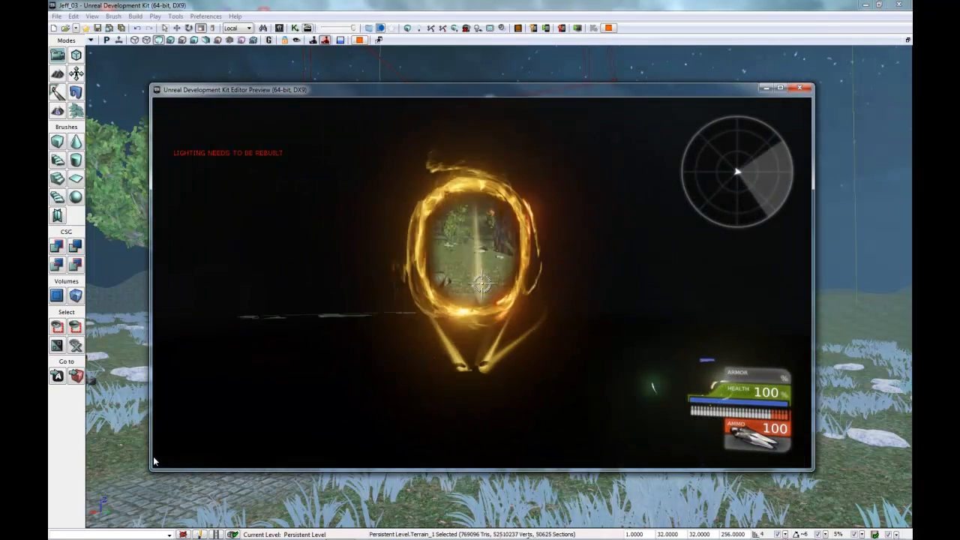
key(w)
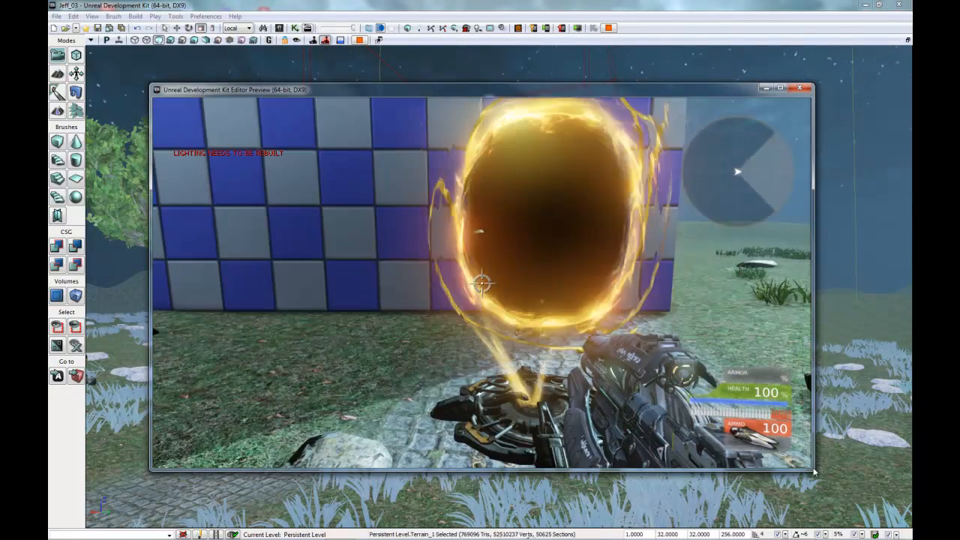
key(s)
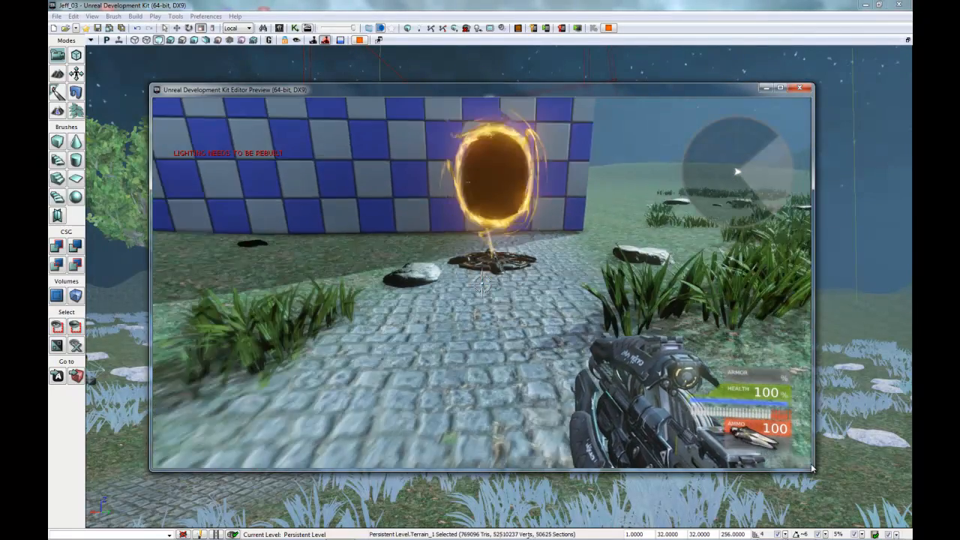
key(w)
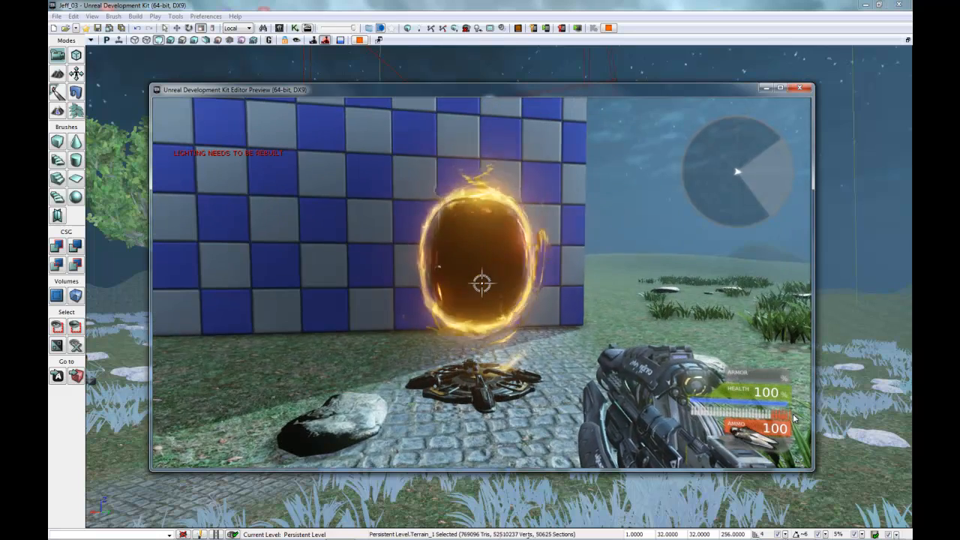
key(Escape)
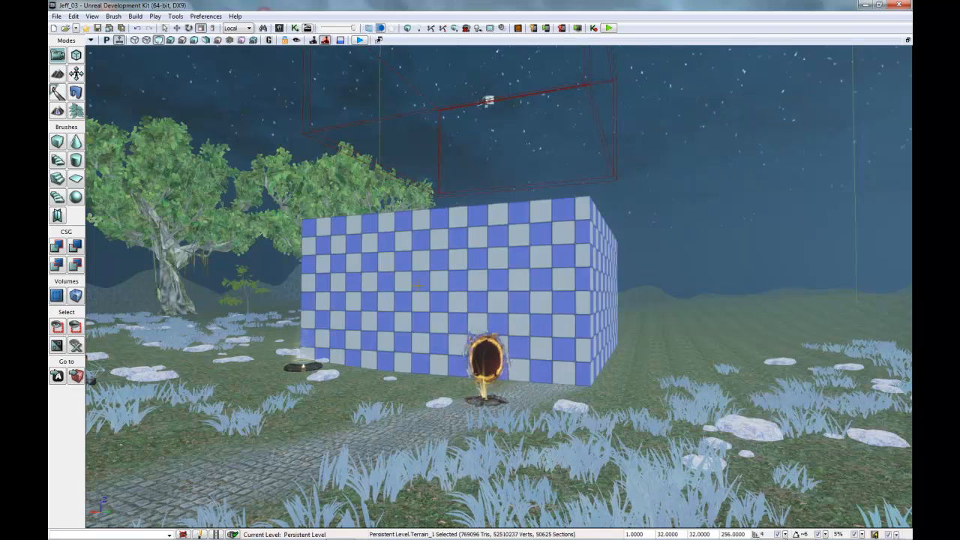
Add a point light on the floor inside the checkered block, beside the teleporter.
scroll(418, 285, up, 7)
scroll(419, 287, down, 1)
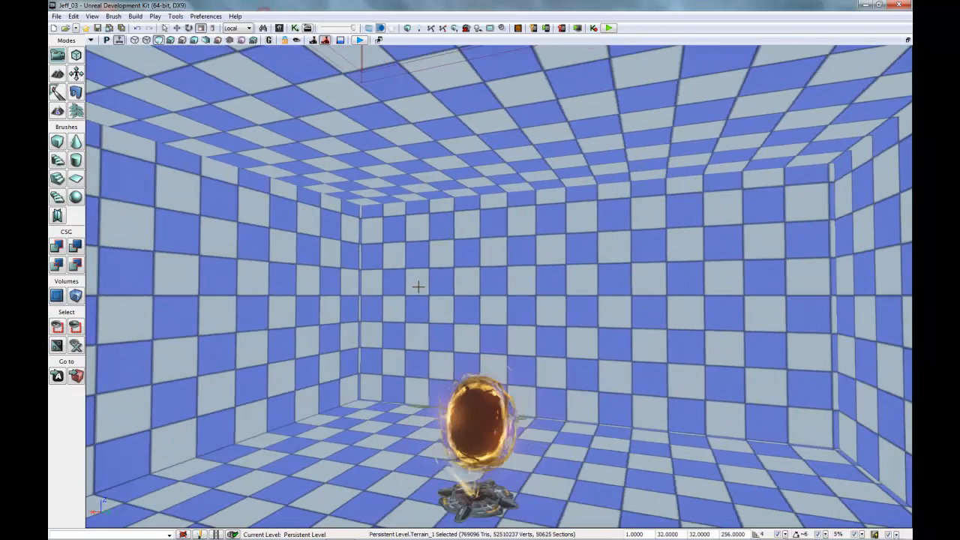
scroll(419, 286, down, 2)
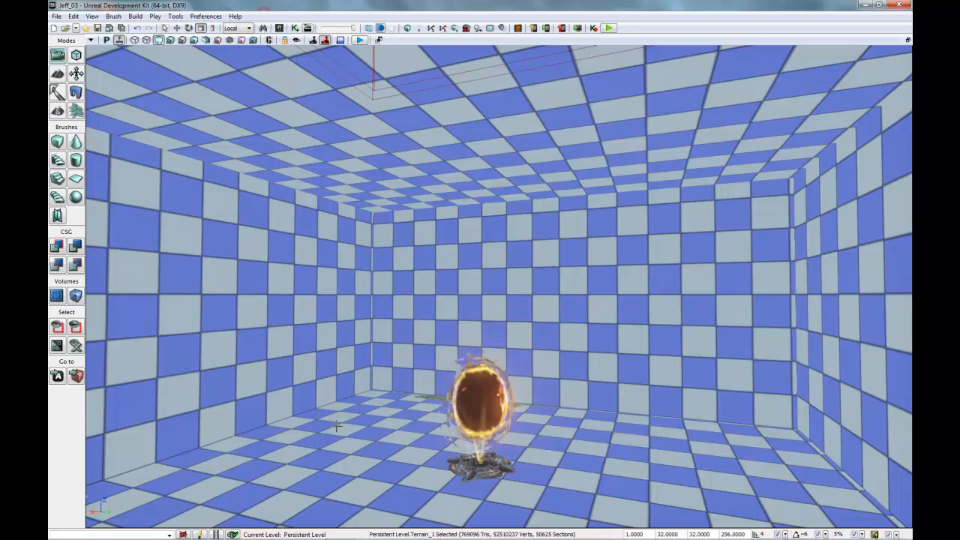
right_click(375, 439)
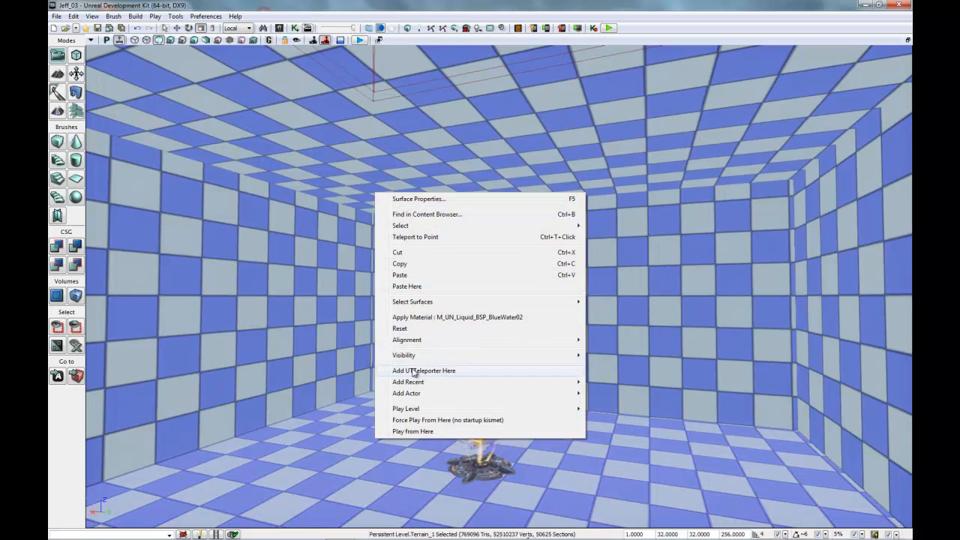
mouse_move(414, 395)
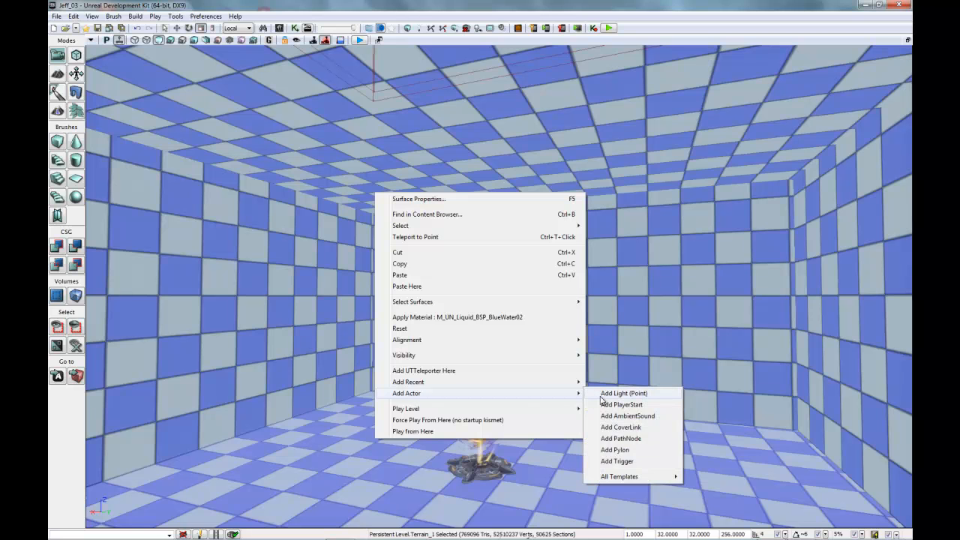
click(605, 398)
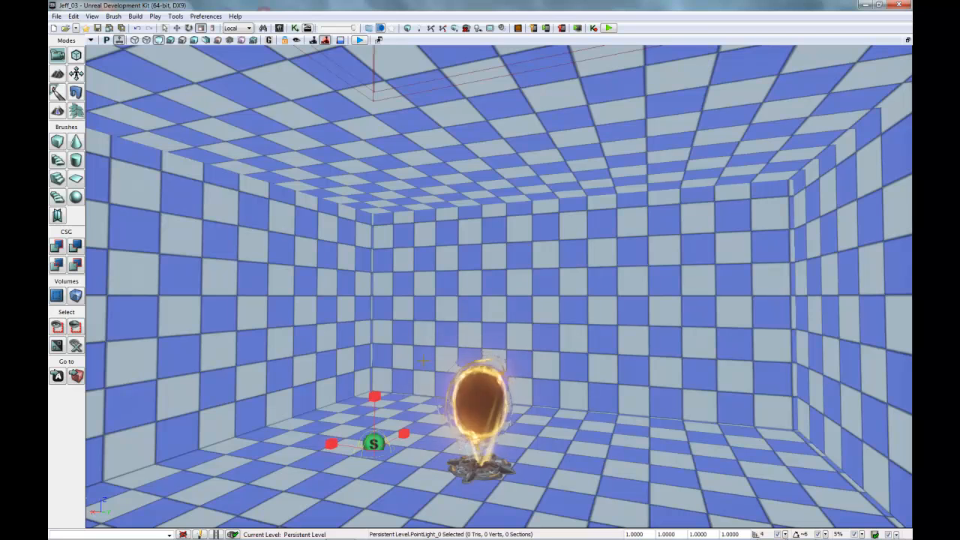
Switch the viewport to Lit mode and move the point light to the upper middle of the room.
click(170, 41)
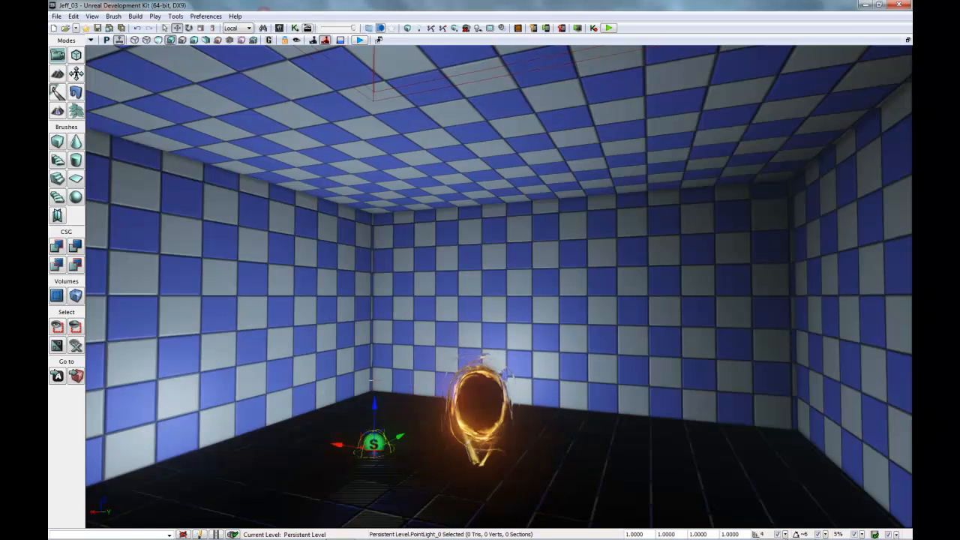
drag(375, 403, 500, 264)
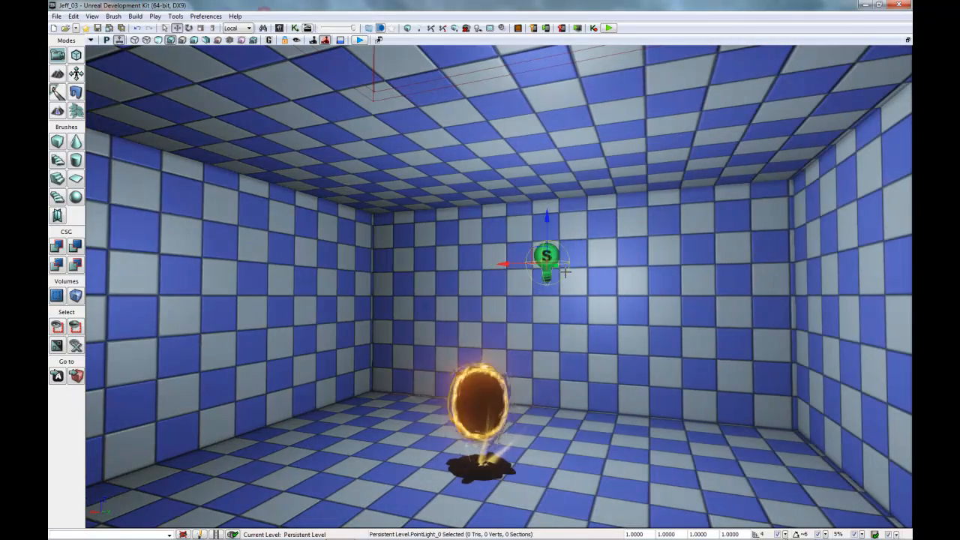
drag(647, 374, 526, 404)
middle_drag(526, 404, 525, 388)
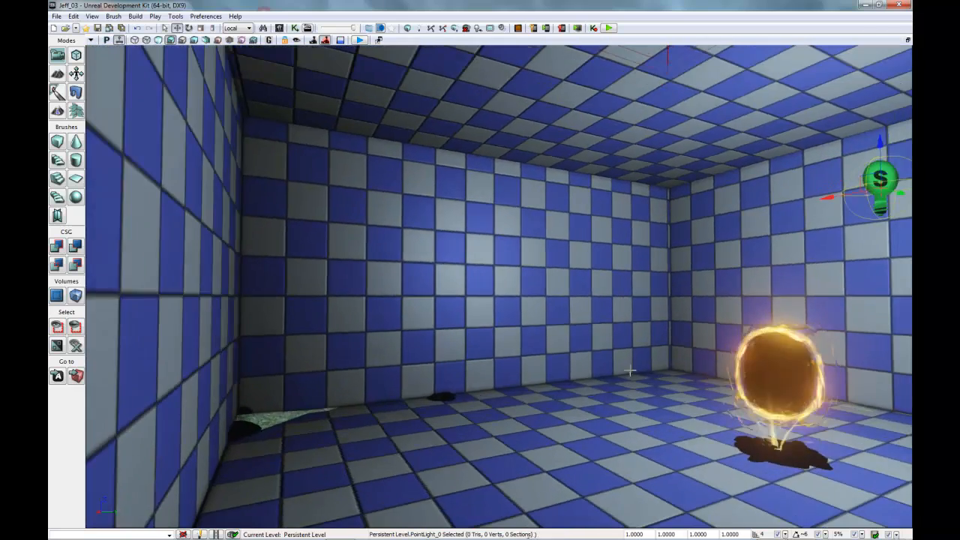
Play the level from the grass near the stone path, walk through the outer teleporter into the checkered block, and end the preview.
scroll(669, 355, down, 1)
scroll(666, 354, down, 2)
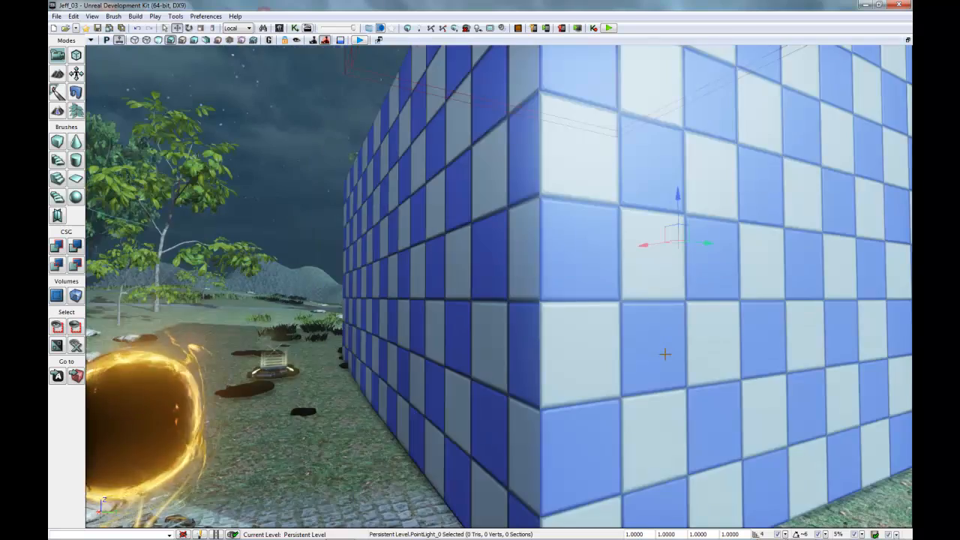
drag(538, 367, 565, 386)
middle_drag(565, 387, 525, 376)
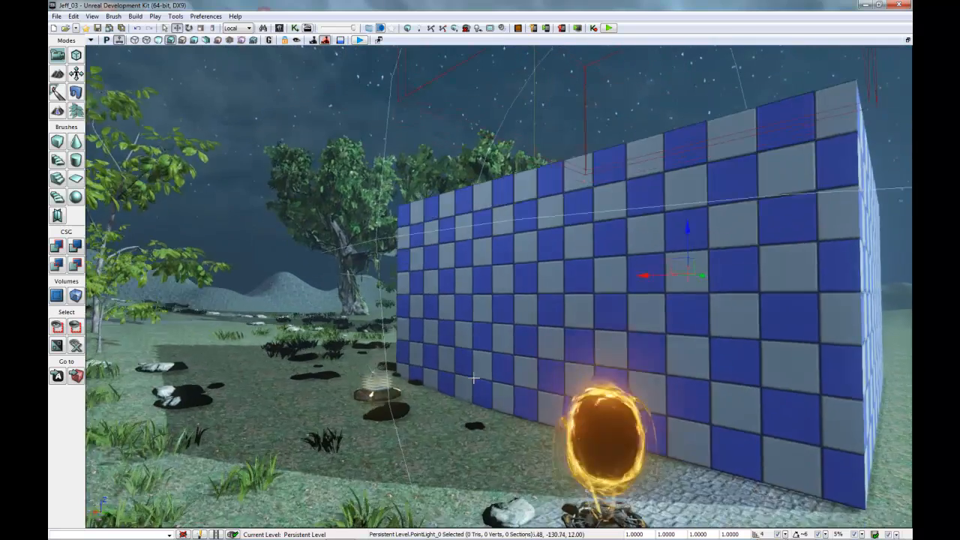
scroll(528, 343, down, 3)
scroll(528, 343, down, 1)
mouse_move(530, 343)
mouse_down()
mouse_move(542, 330)
mouse_move(531, 330)
mouse_up()
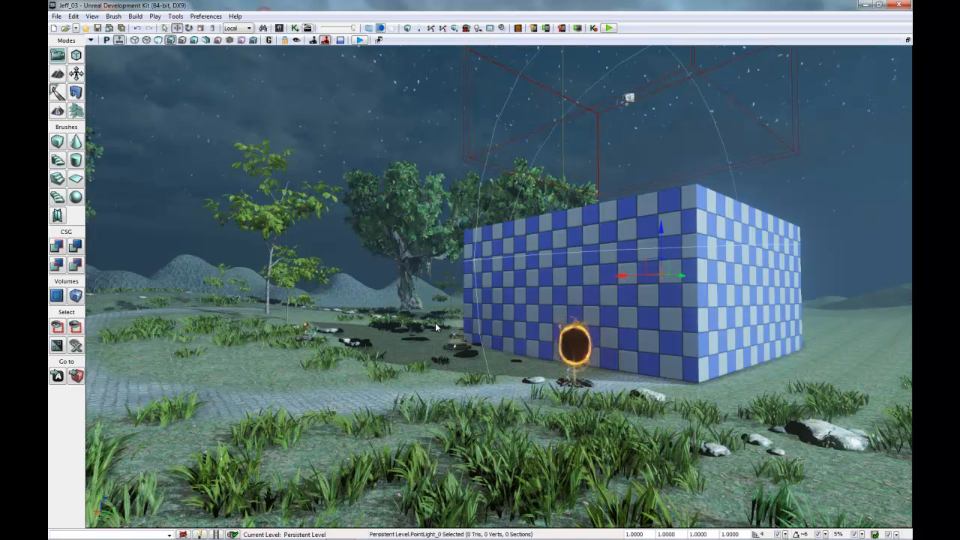
right_click(433, 428)
click(461, 409)
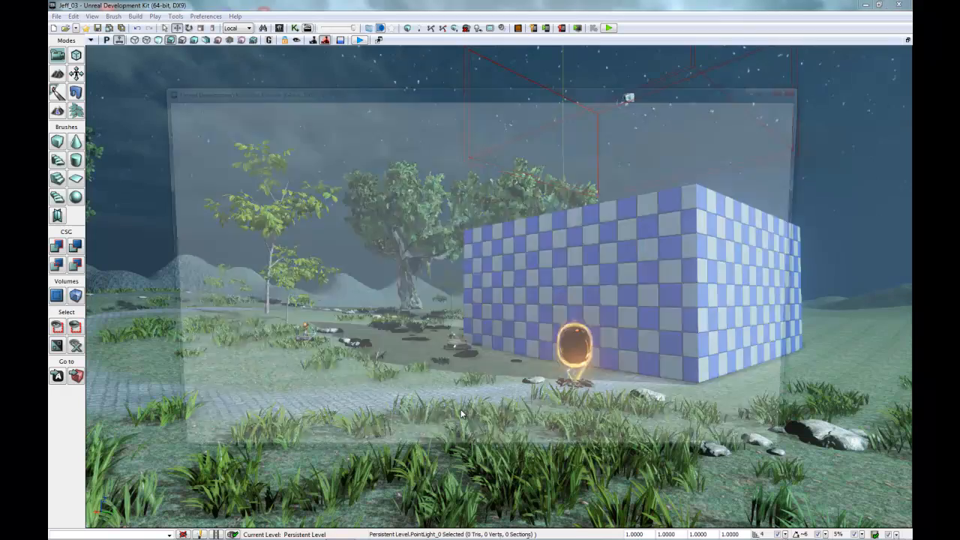
key(w)
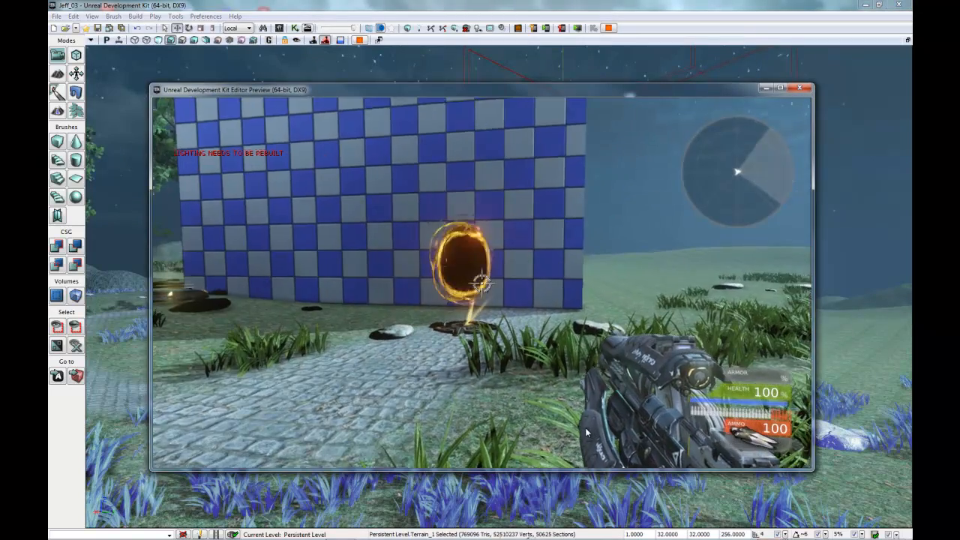
key(w)
key(w)
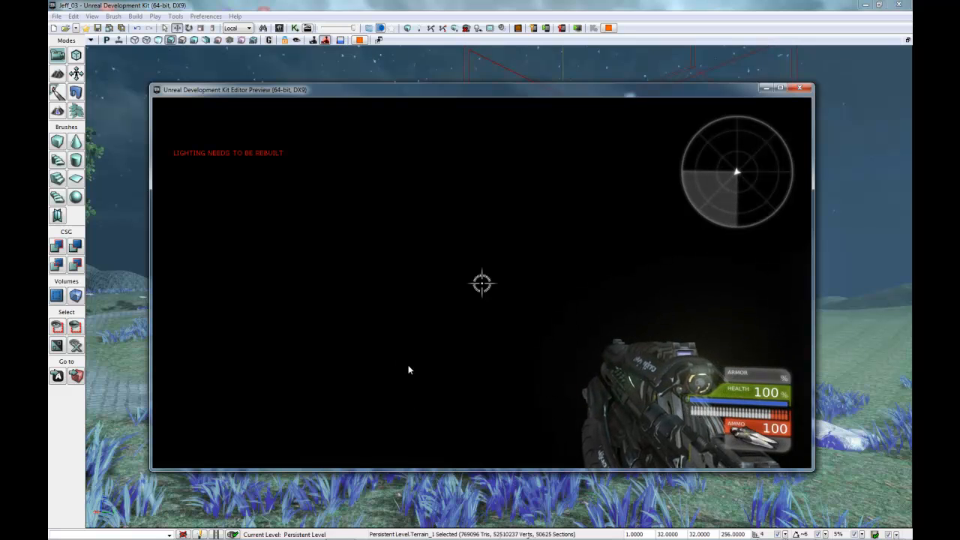
key(Escape)
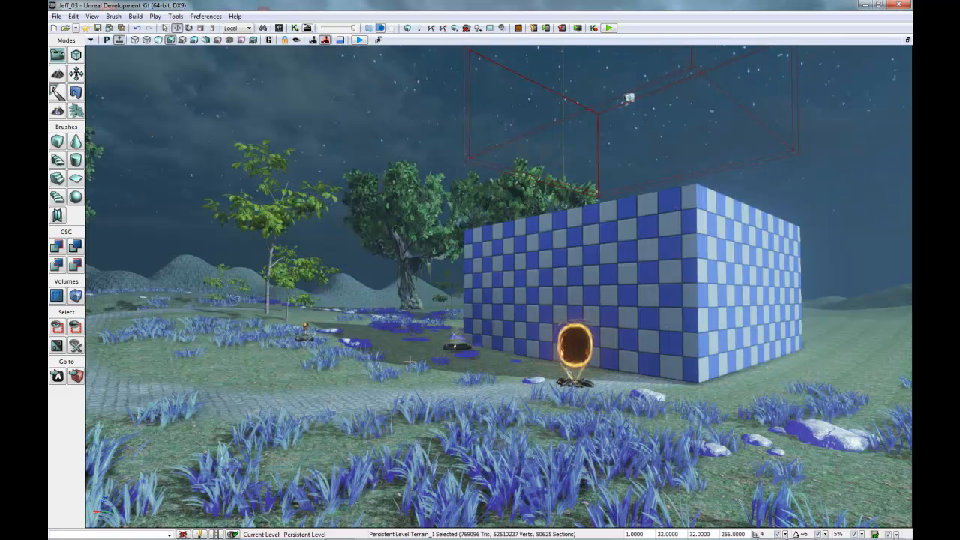
Rebuild the level and play it from the stone path, walking back and forth through both teleporters to check the room's lighting.
click(455, 28)
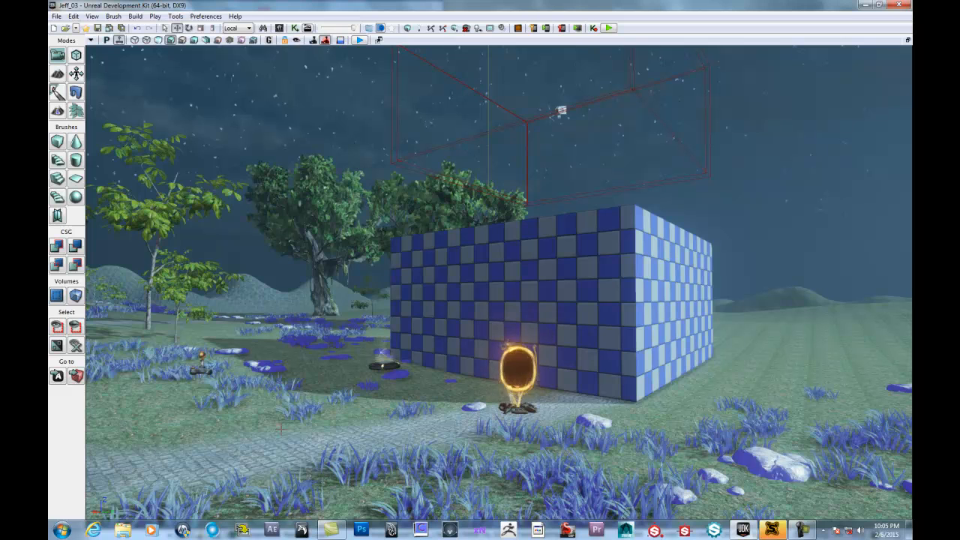
right_drag(410, 453, 404, 455)
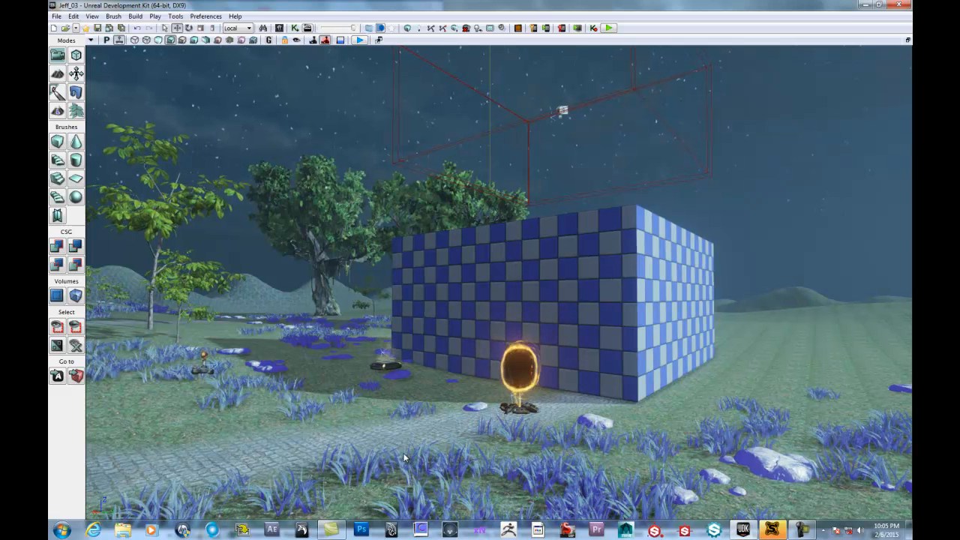
right_click(378, 443)
click(396, 434)
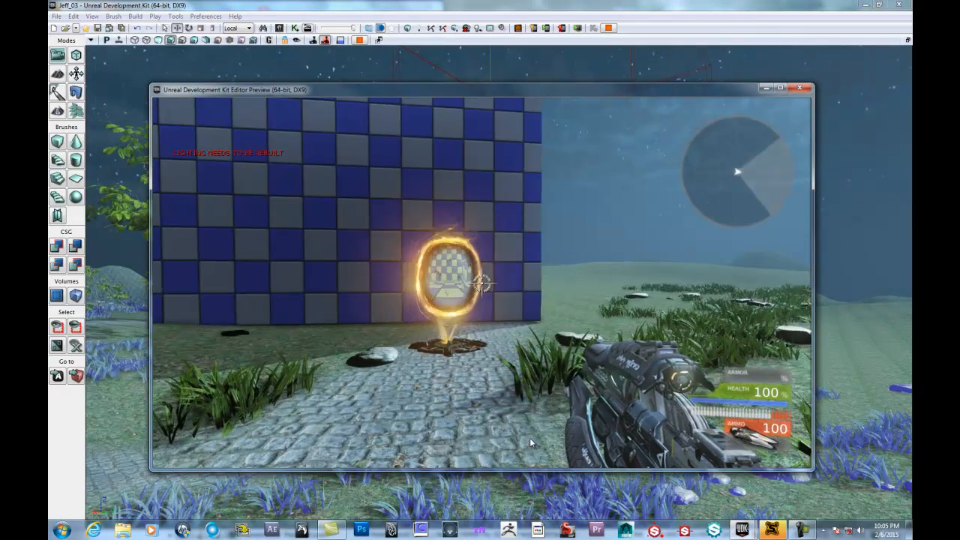
key(w)
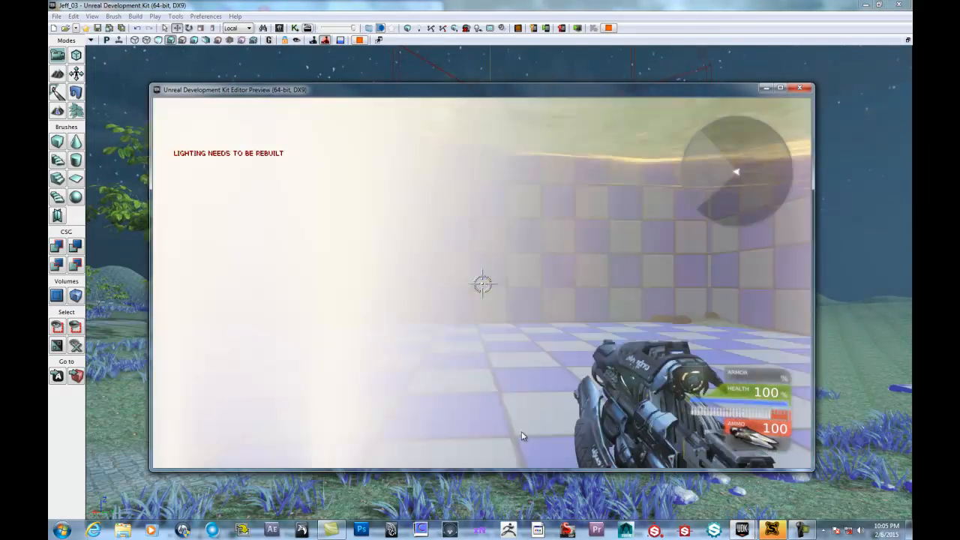
key(w)
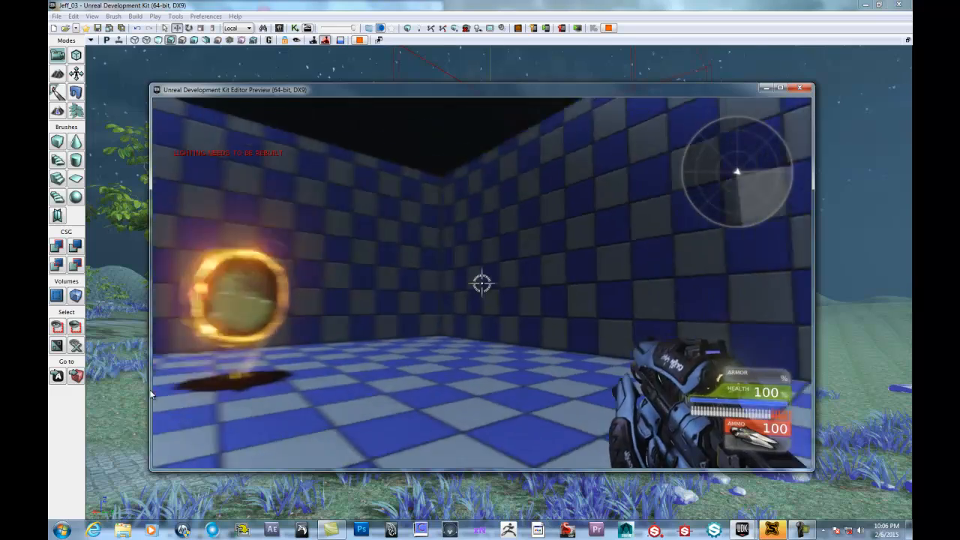
key(w)
key(w)
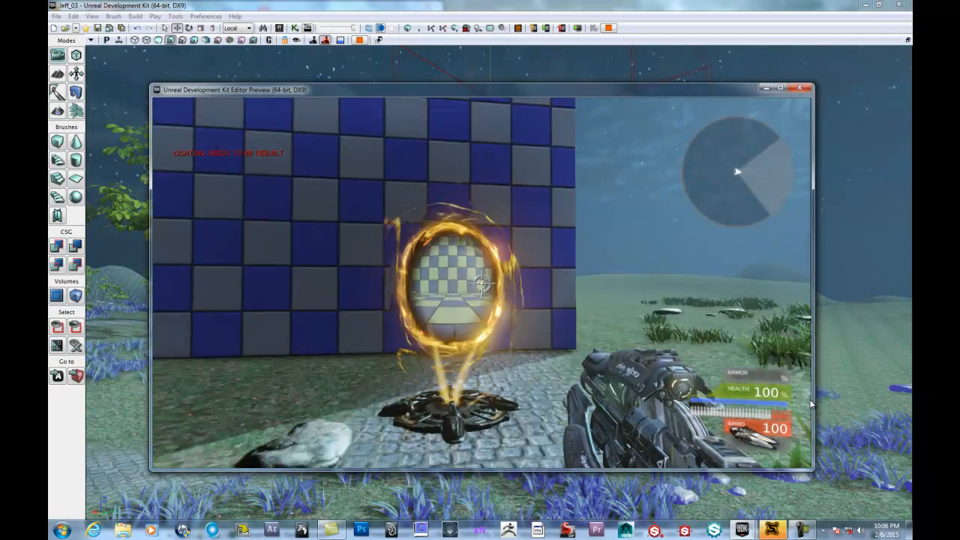
key(w)
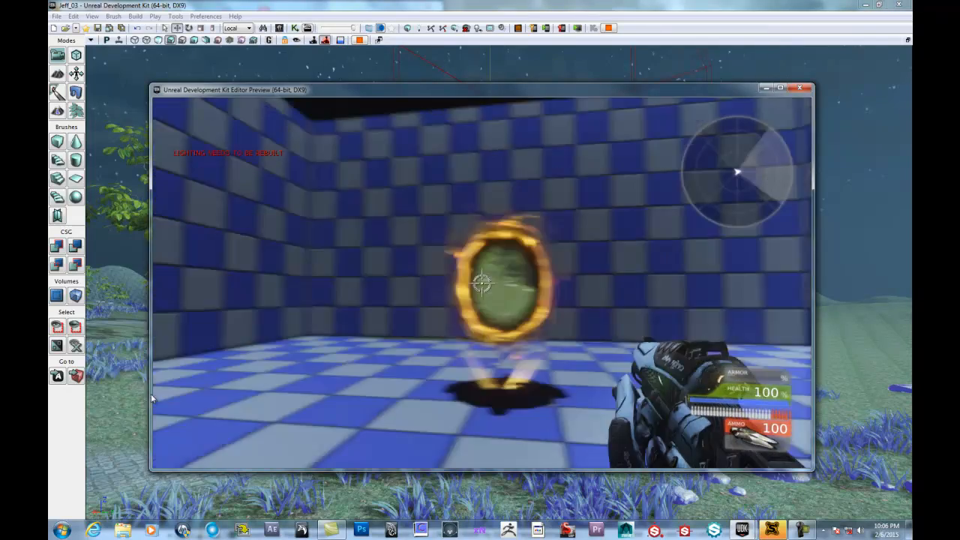
key(w)
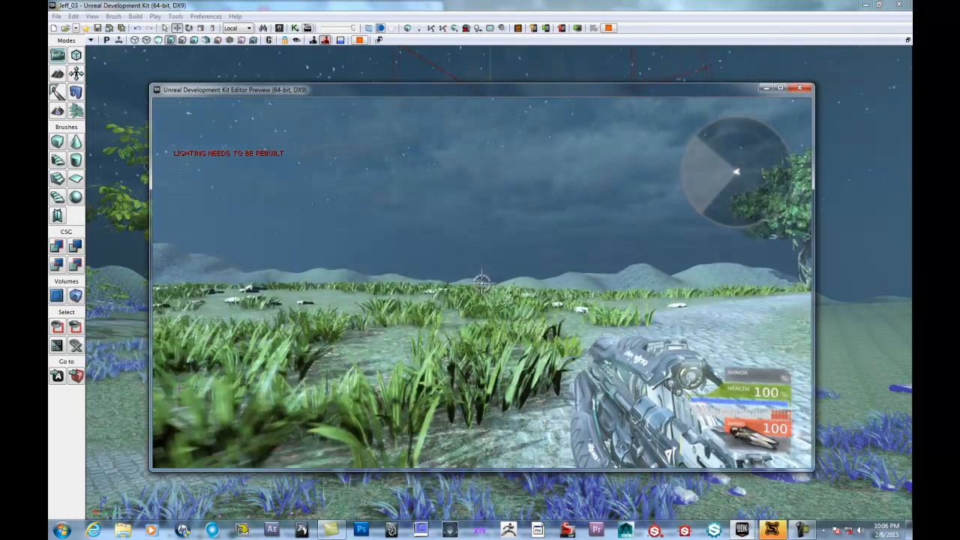